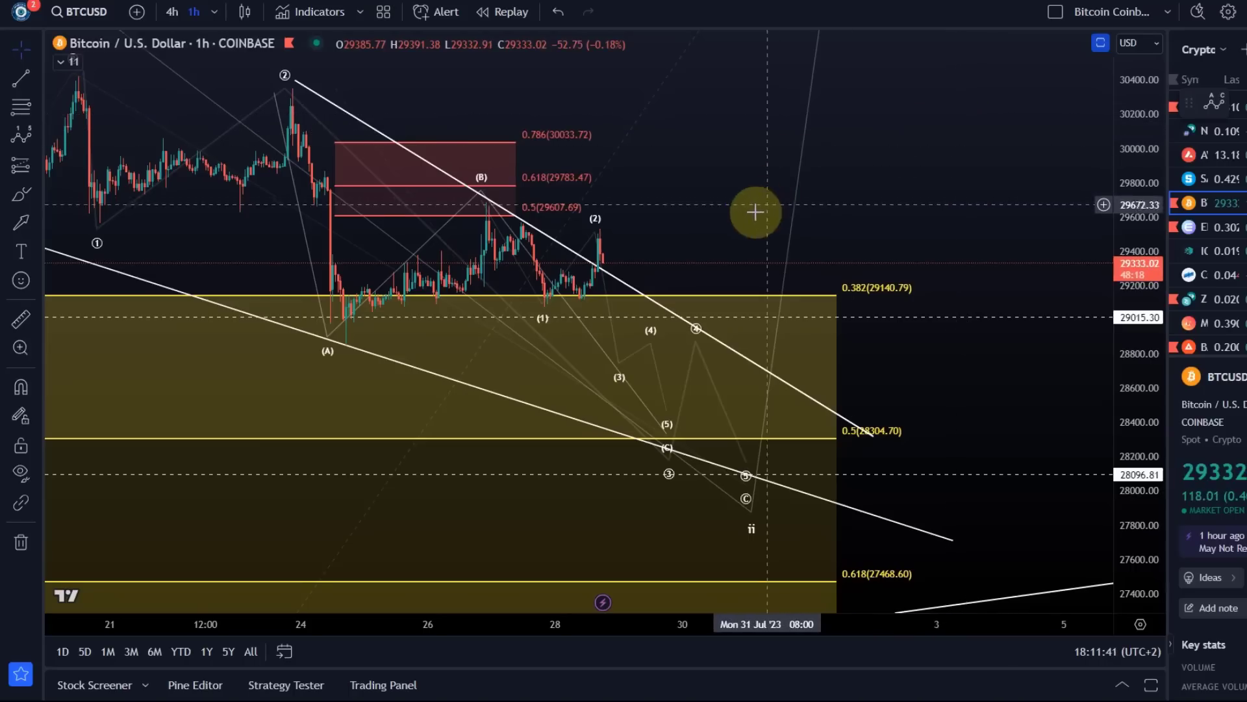
Zoom out the time axis, compress the price scale and re-centre the Elliott wave count
{"action": "scroll", "coordinate": [741, 212], "scroll_direction": "down", "scroll_amount": 3}
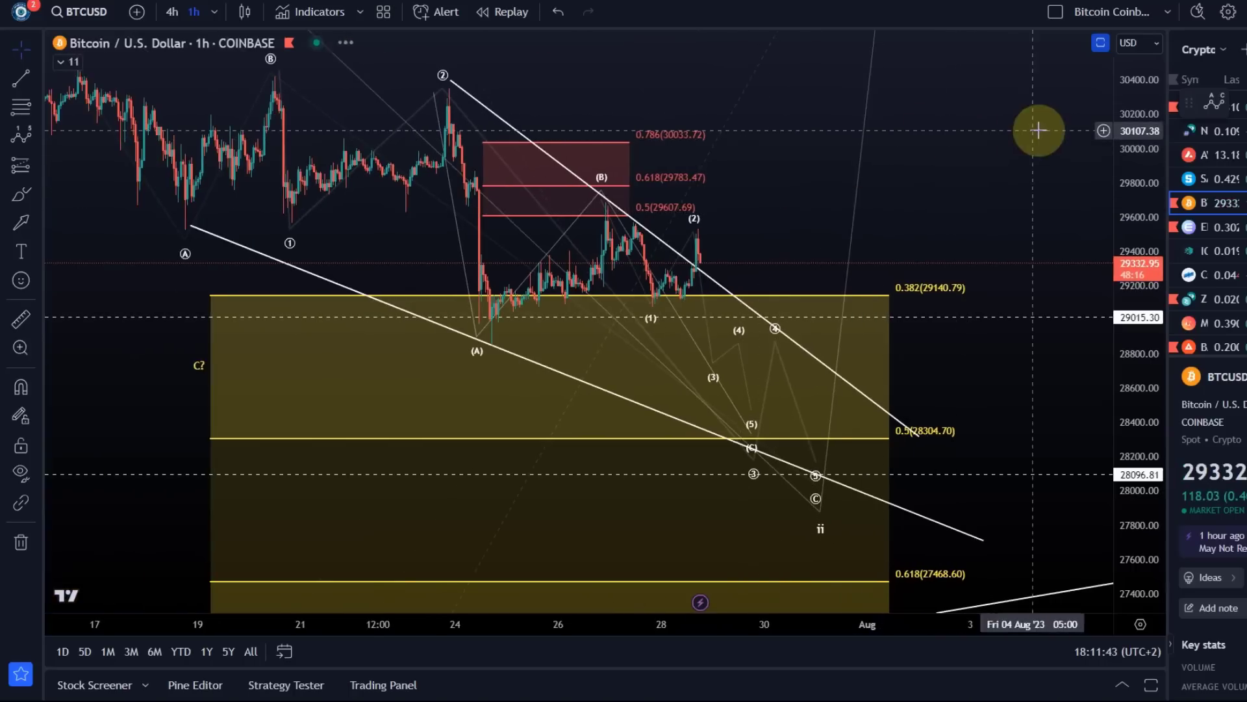
{"action": "left_click_drag", "start_coordinate": [1141, 273], "coordinate": [1144, 319]}
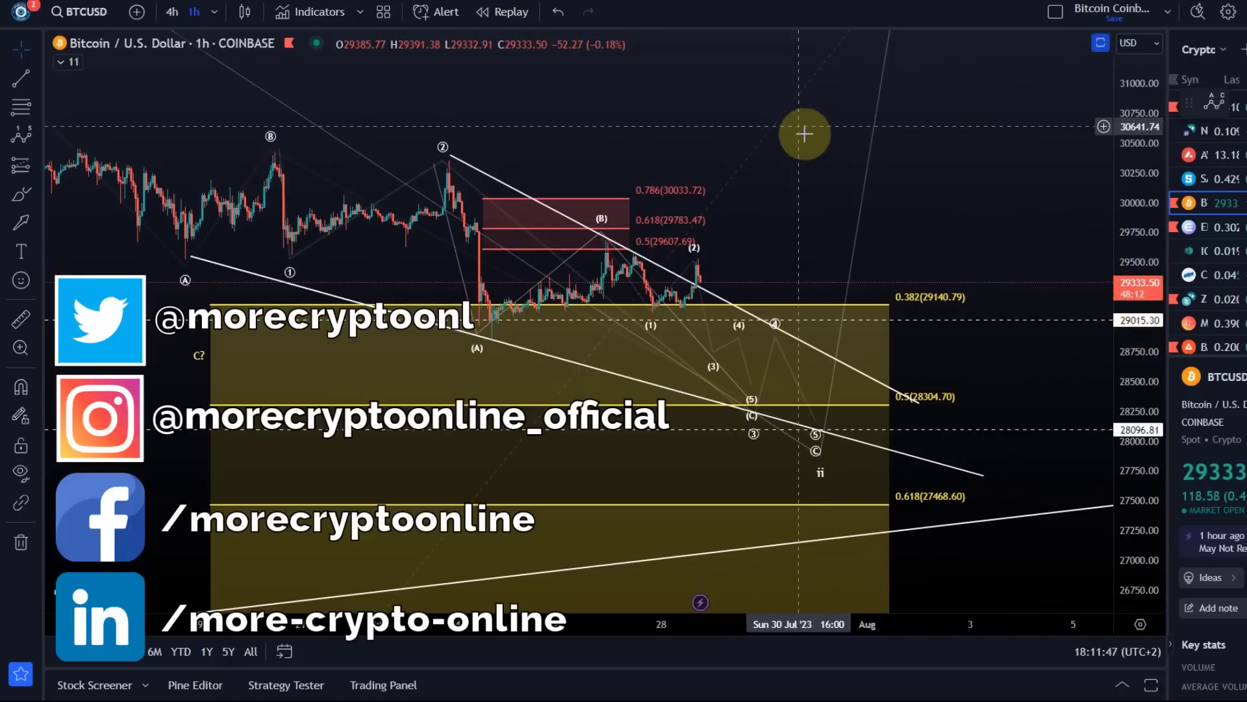
{"action": "left_click_drag", "start_coordinate": [800, 127], "coordinate": [821, 183]}
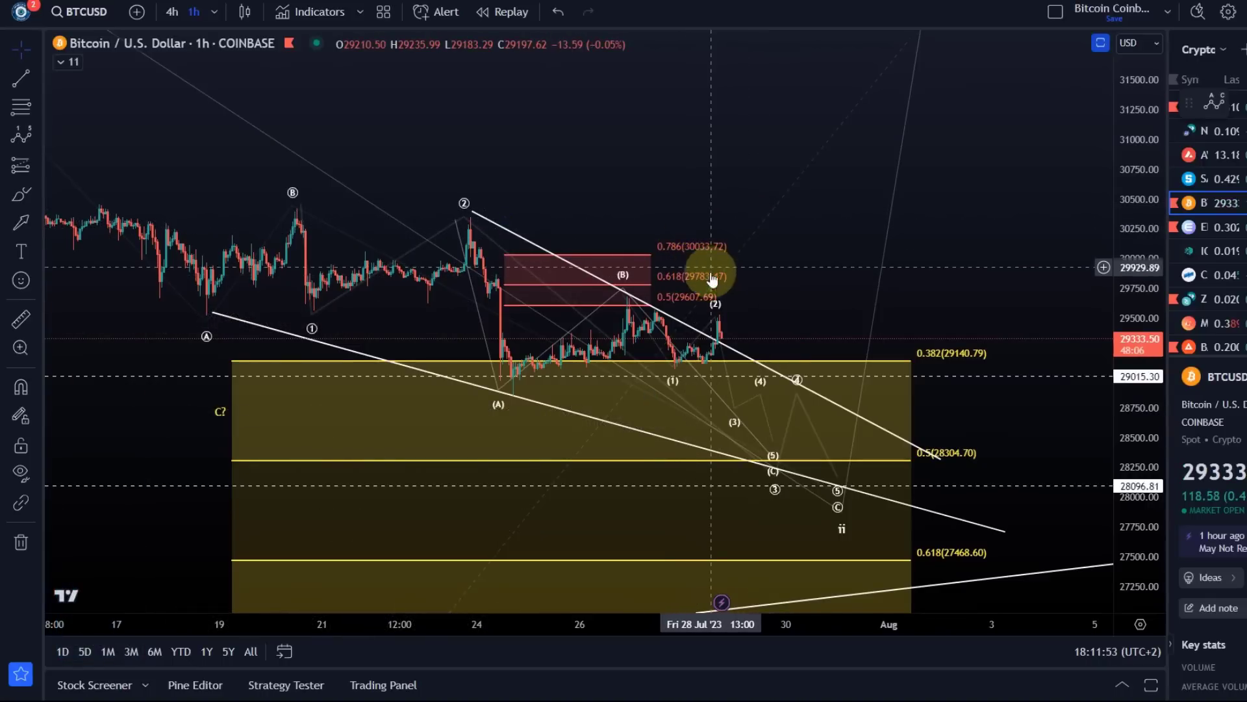
Zoom out horizontally until early July and the (W)-(X)-(Y) correction are visible
{"action": "scroll", "coordinate": [764, 319], "scroll_direction": "down", "scroll_amount": 3}
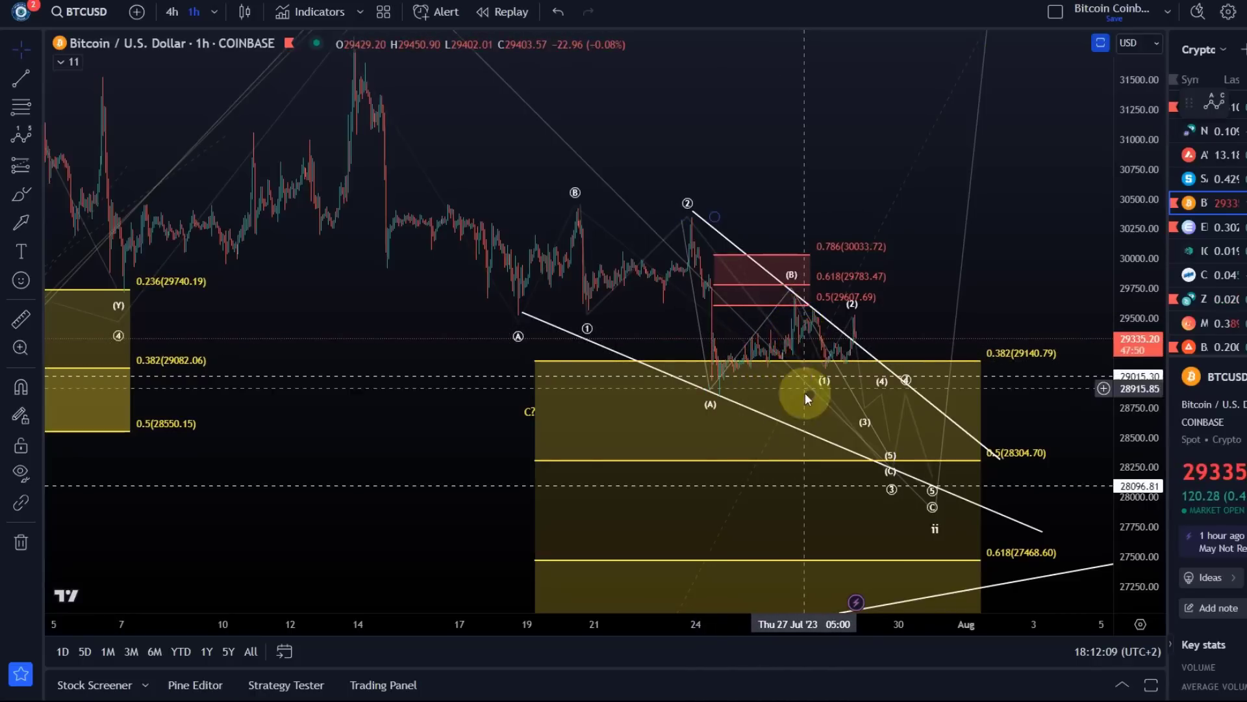
{"action": "scroll", "coordinate": [886, 289], "scroll_direction": "down", "scroll_amount": 3}
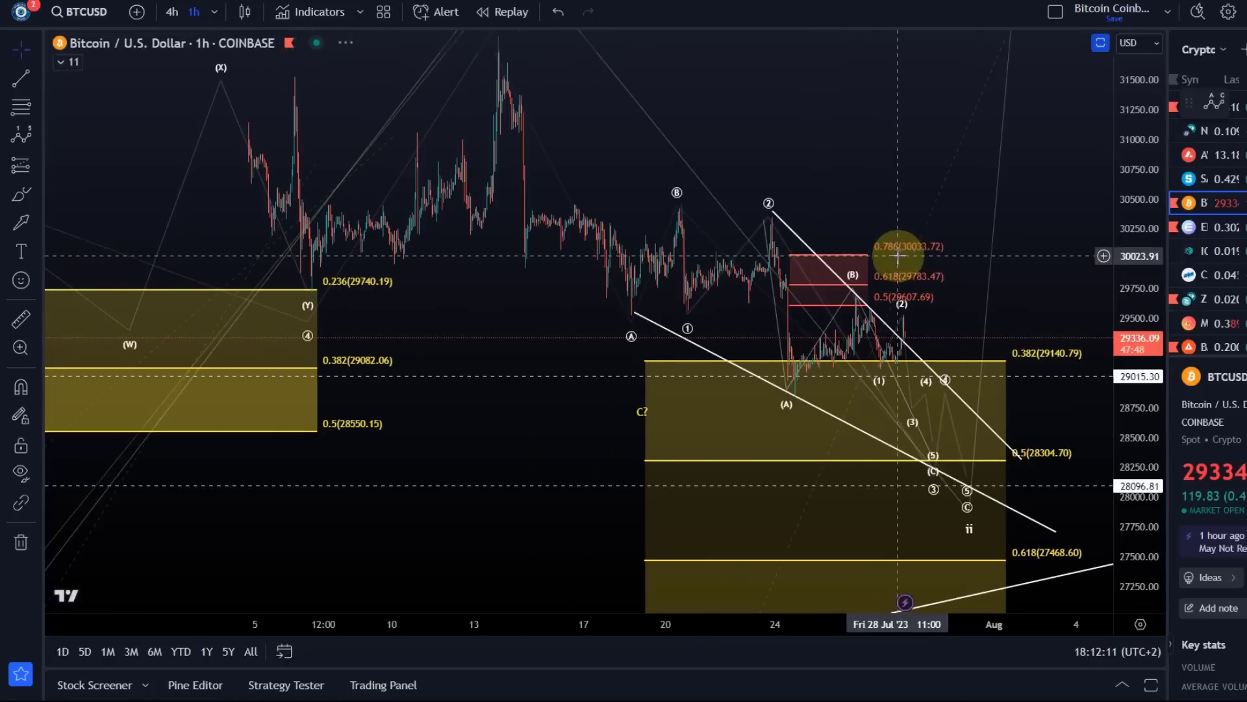
{"action": "scroll", "coordinate": [1158, 333], "scroll_direction": "down", "scroll_amount": 3}
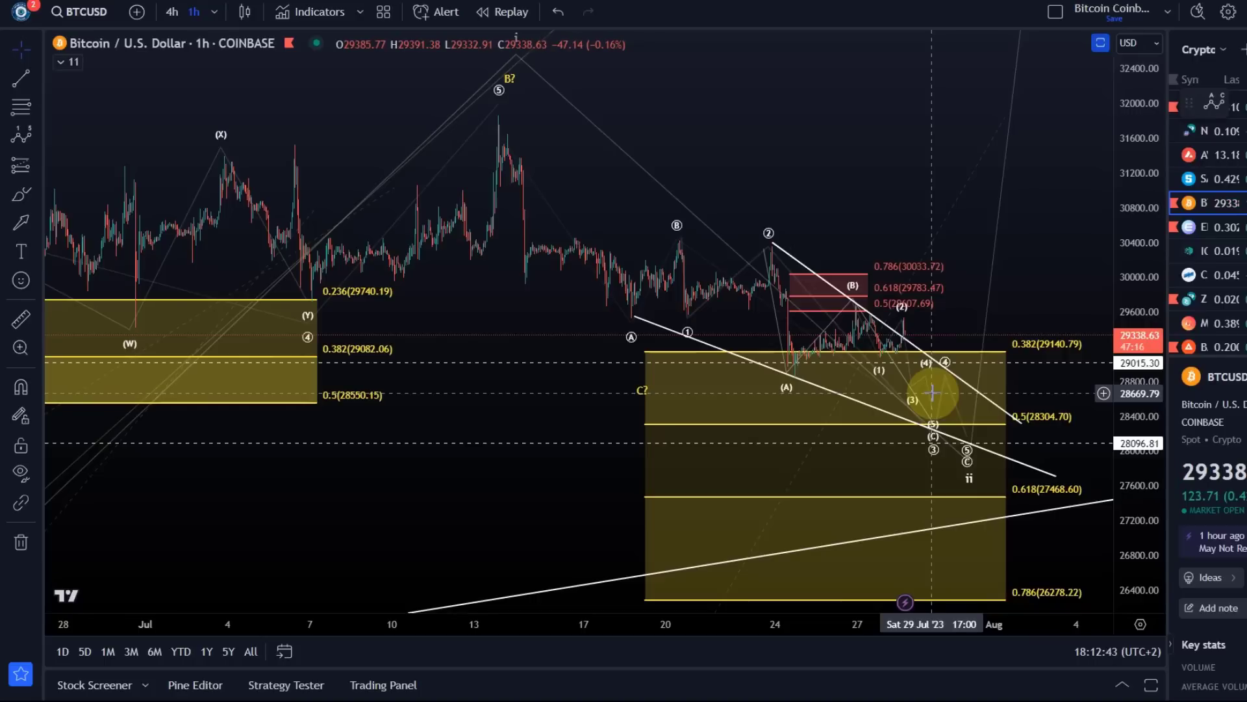
Pan back to the June (ii) low, raise the wave drawing's start point, and select the long projection line
{"action": "scroll", "coordinate": [880, 370], "scroll_direction": "down", "scroll_amount": 5}
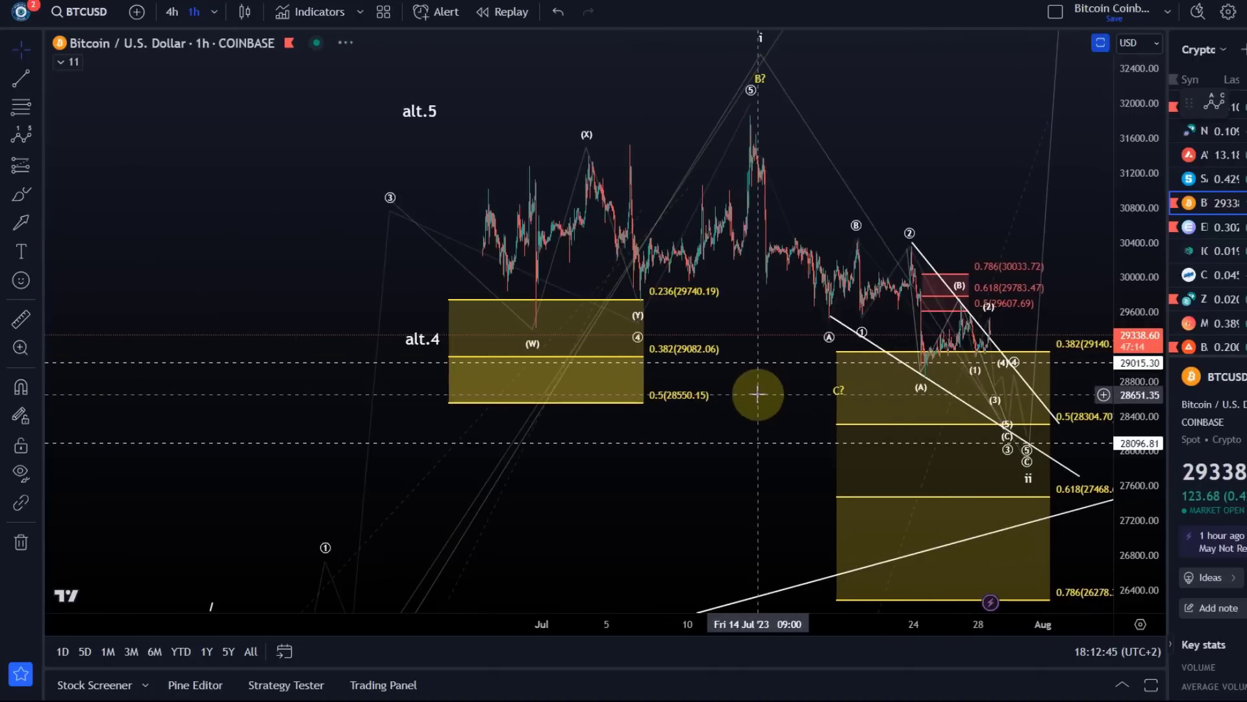
{"action": "scroll", "coordinate": [1128, 209], "scroll_direction": "down", "scroll_amount": 3}
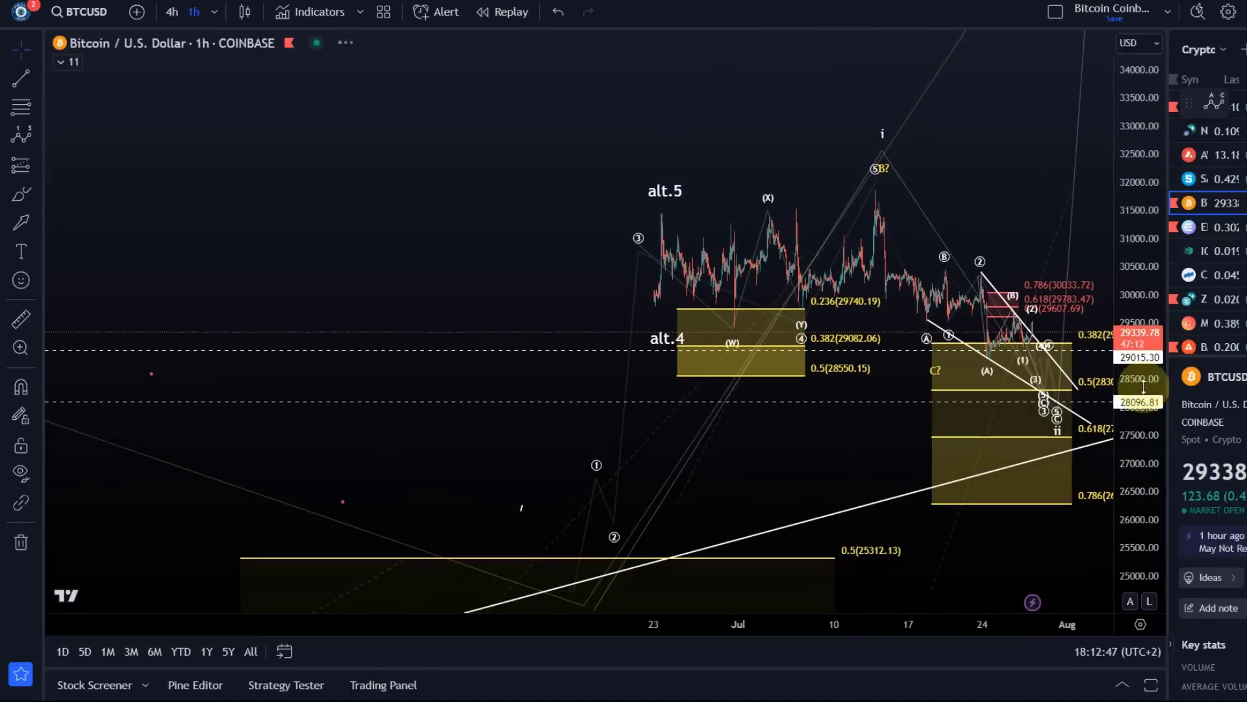
{"action": "left_click_drag", "start_coordinate": [910, 215], "coordinate": [650, 195]}
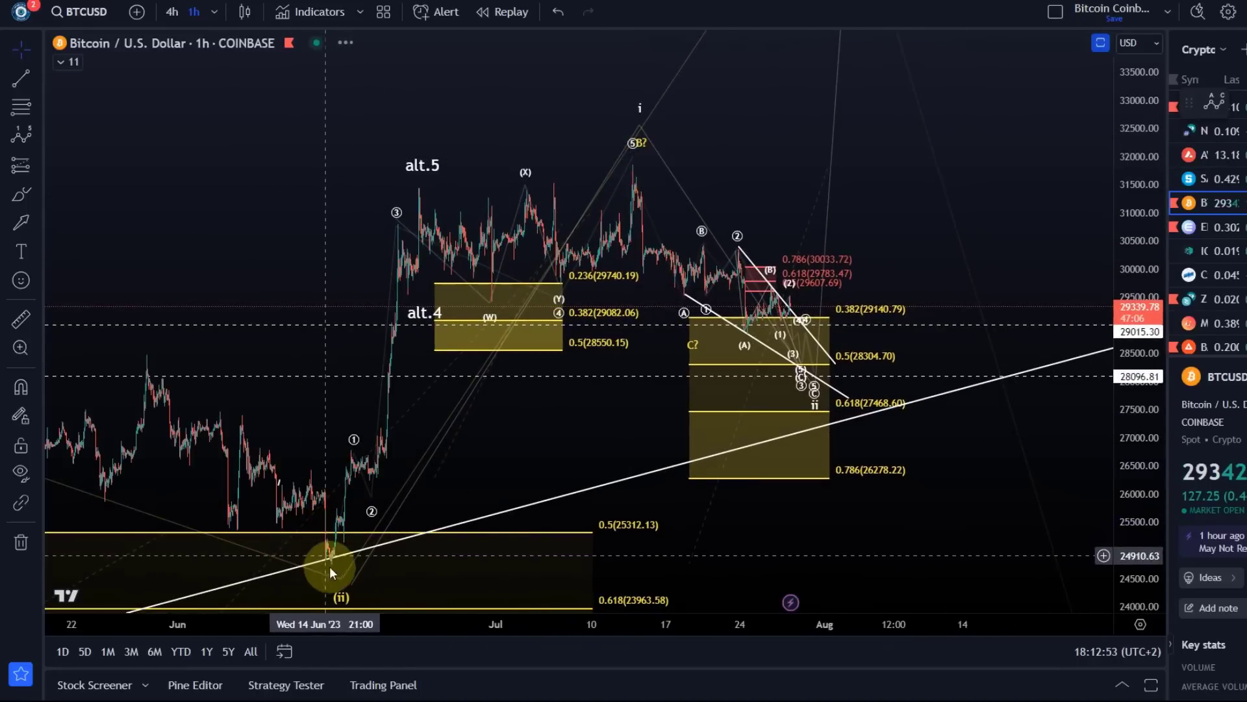
{"action": "mouse_move", "coordinate": [320, 566]}
{"action": "left_mouse_down"}
{"action": "mouse_move", "coordinate": [629, 166]}
{"action": "mouse_move", "coordinate": [634, 187]}
{"action": "mouse_move", "coordinate": [412, 474]}
{"action": "mouse_move", "coordinate": [646, 126]}
{"action": "mouse_move", "coordinate": [639, 160]}
{"action": "mouse_move", "coordinate": [523, 212]}
{"action": "mouse_move", "coordinate": [427, 214]}
{"action": "mouse_move", "coordinate": [418, 221]}
{"action": "mouse_move", "coordinate": [604, 245]}
{"action": "mouse_move", "coordinate": [651, 201]}
{"action": "mouse_move", "coordinate": [664, 183]}
{"action": "mouse_move", "coordinate": [654, 176]}
{"action": "mouse_move", "coordinate": [773, 289]}
{"action": "mouse_move", "coordinate": [662, 172]}
{"action": "mouse_move", "coordinate": [788, 341]}
{"action": "left_mouse_up"}
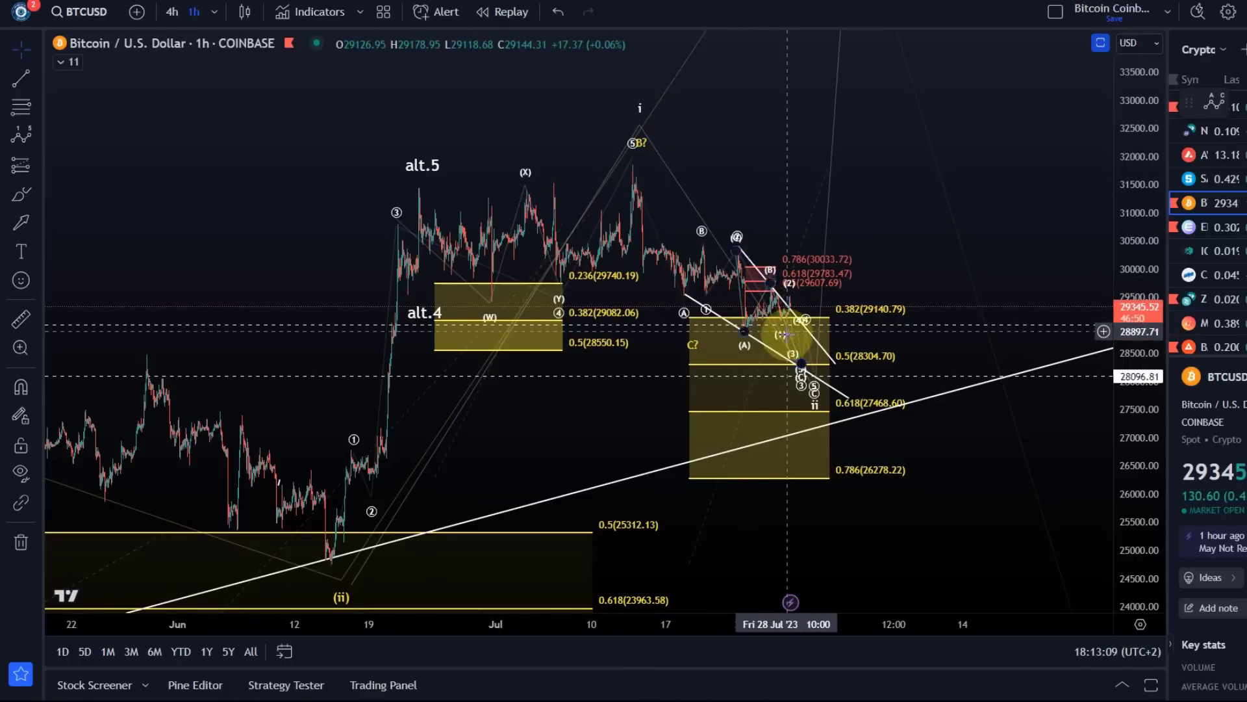
{"action": "scroll", "coordinate": [790, 343], "scroll_direction": "up", "scroll_amount": 5}
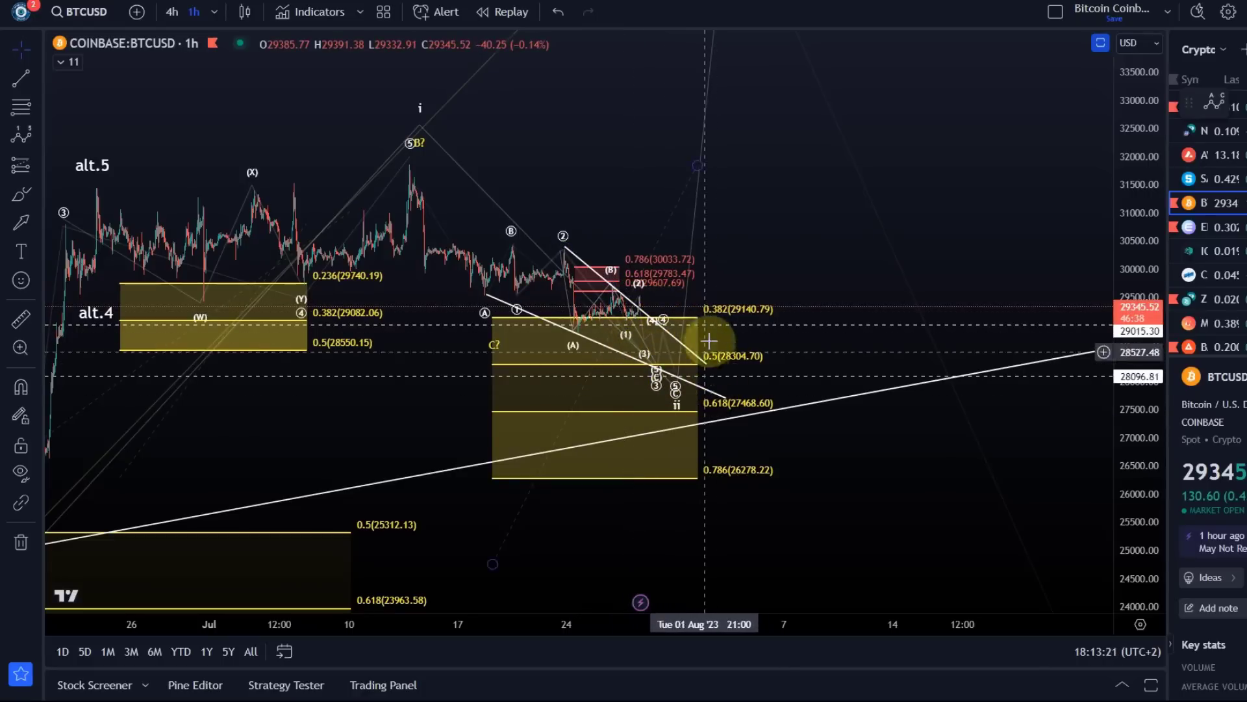
{"action": "left_click", "coordinate": [738, 318]}
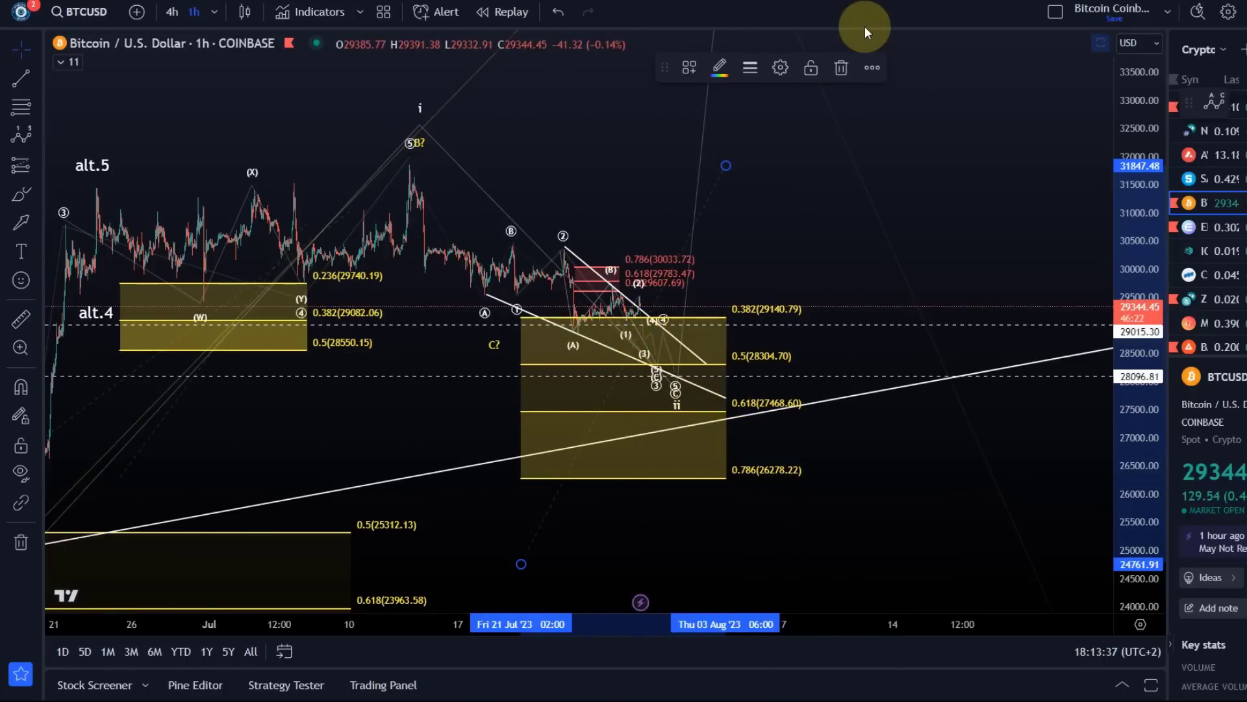
Return to a closer view of the current correction with a vertically stretched price scale
{"action": "scroll", "coordinate": [789, 351], "scroll_direction": "down", "scroll_amount": 3}
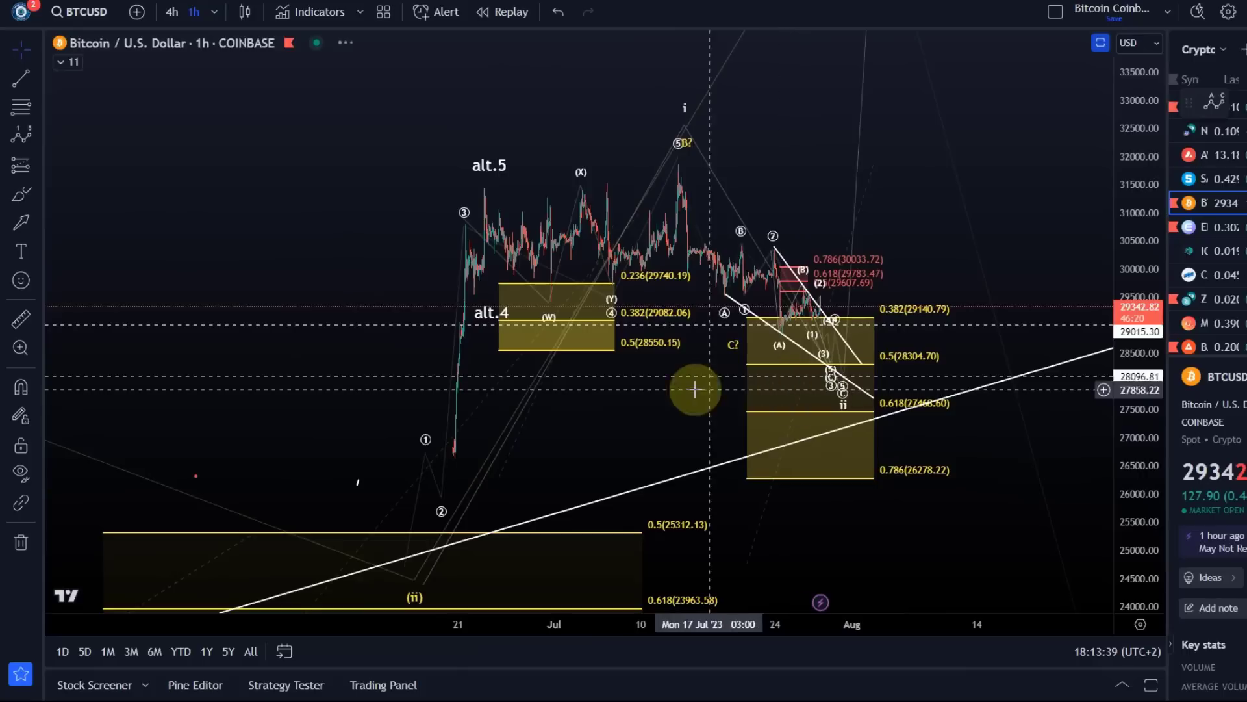
{"action": "left_click_drag", "start_coordinate": [626, 401], "coordinate": [597, 318]}
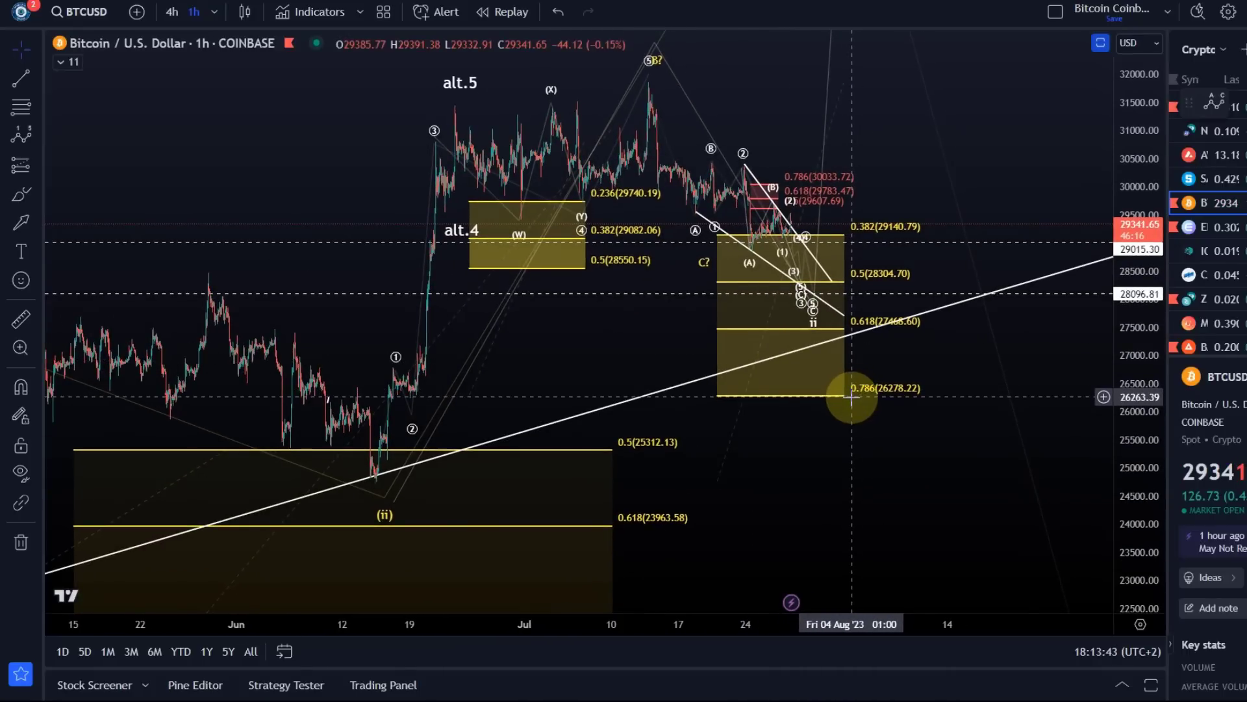
{"action": "scroll", "coordinate": [819, 380], "scroll_direction": "up", "scroll_amount": 5}
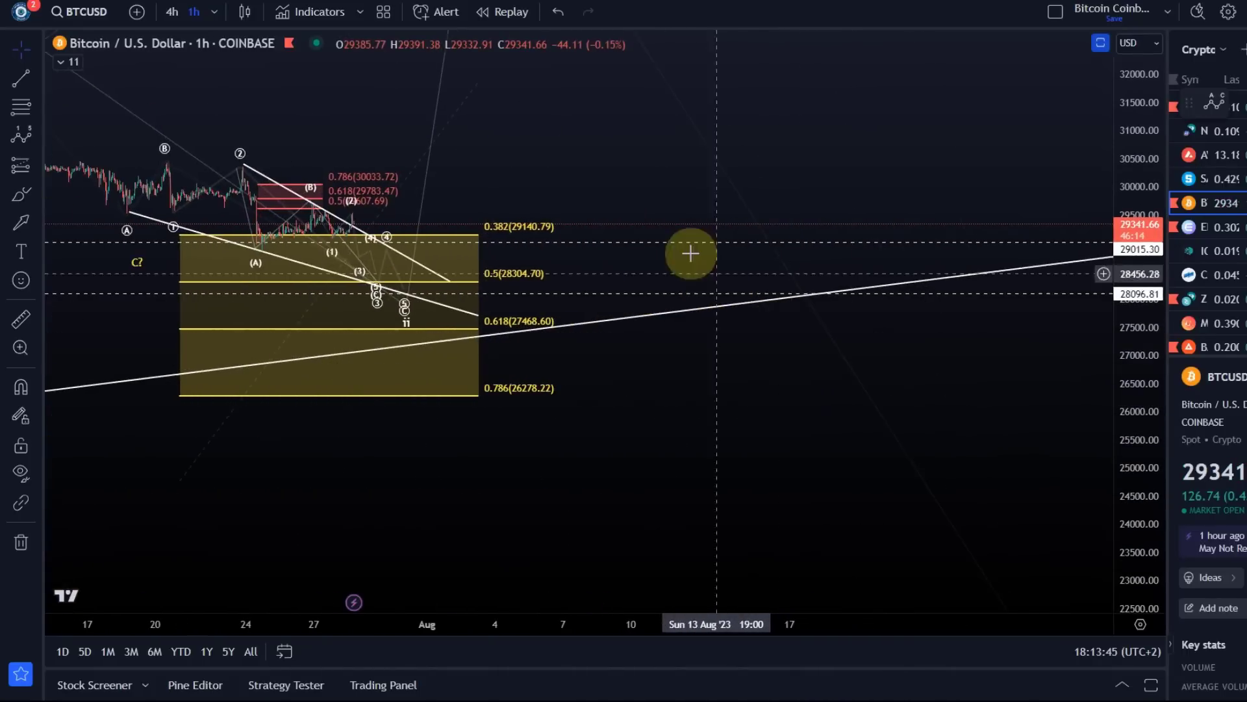
{"action": "left_click_drag", "start_coordinate": [649, 156], "coordinate": [1033, 287]}
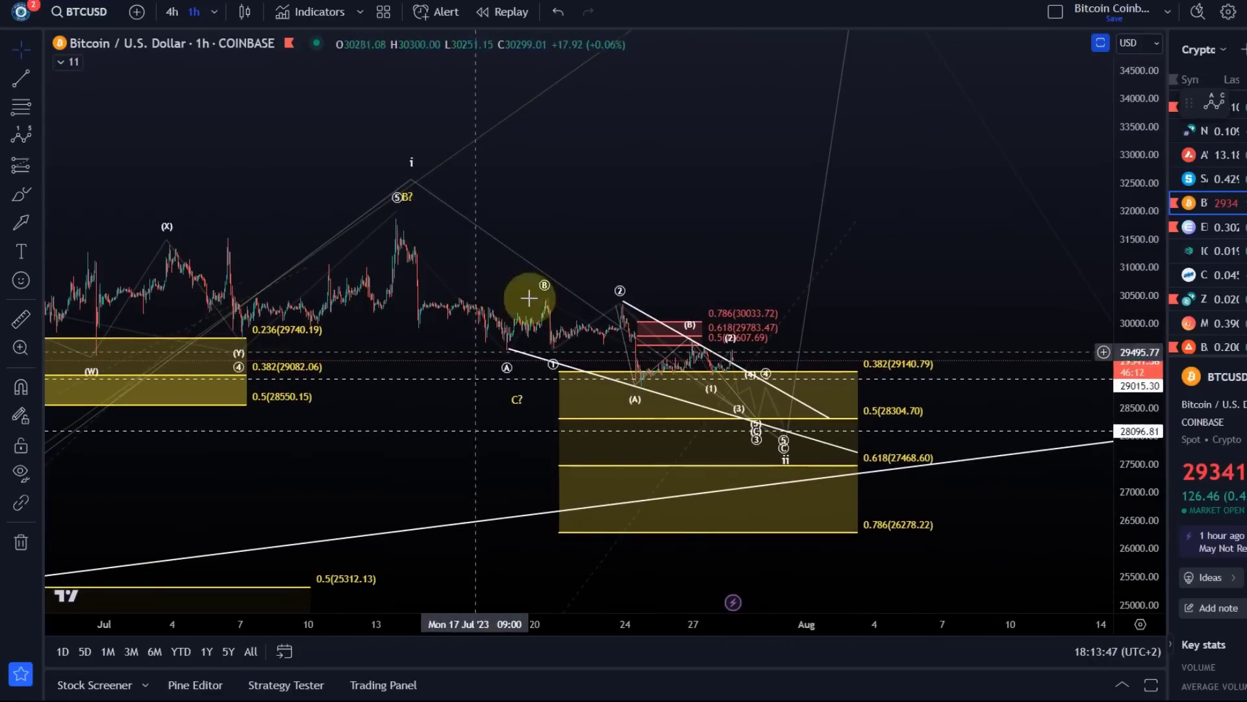
{"action": "left_click_drag", "start_coordinate": [1125, 493], "coordinate": [562, 167]}
{"action": "left_click", "coordinate": [691, 447]}
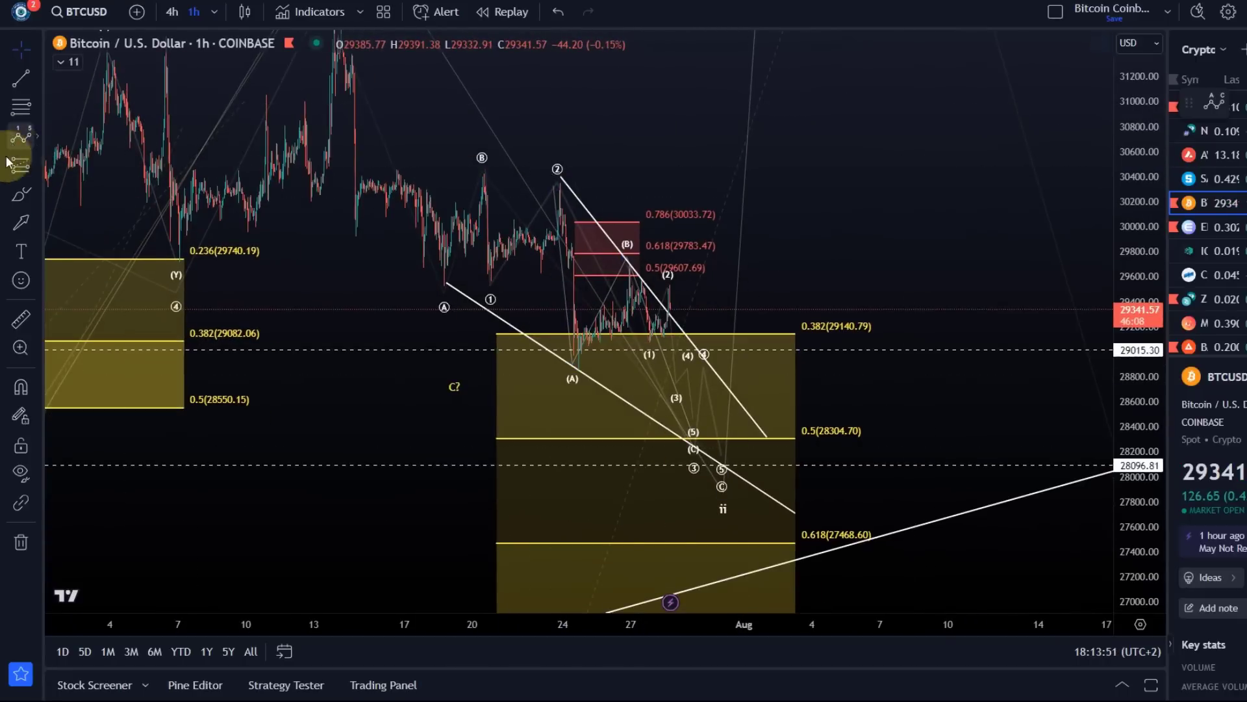
{"action": "left_click", "coordinate": [17, 198]}
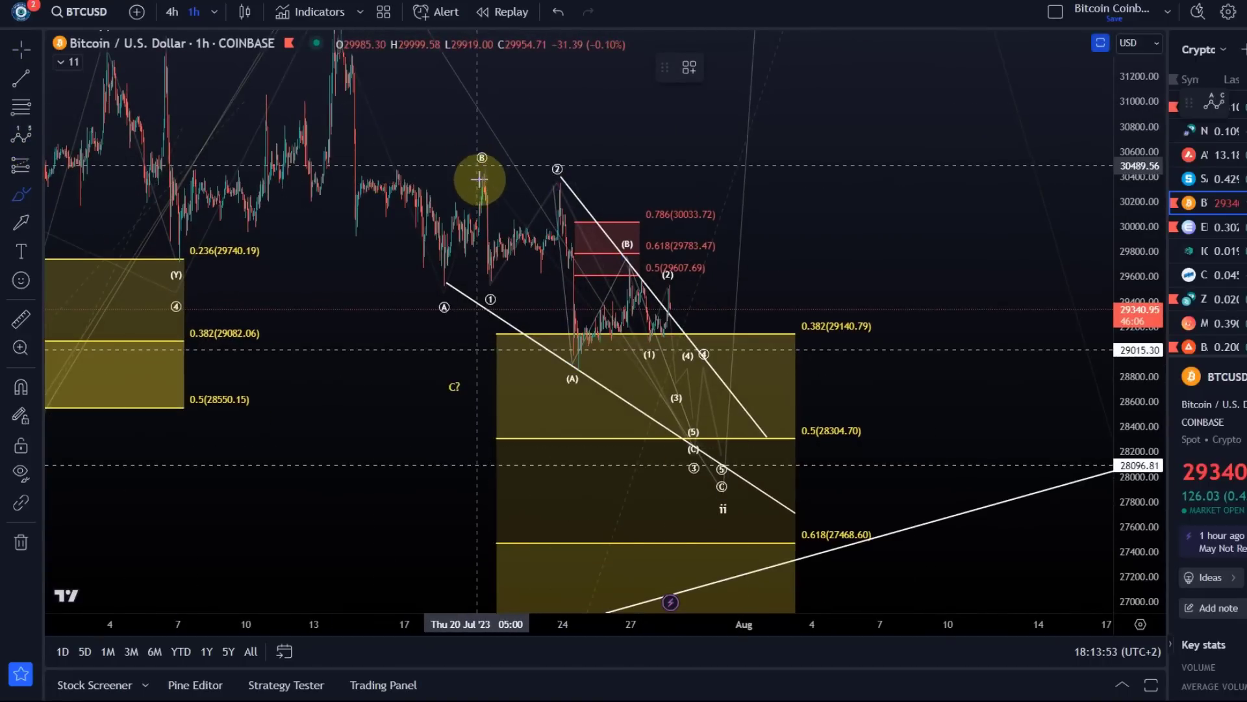
{"action": "mouse_move", "coordinate": [335, 87]}
{"action": "left_mouse_down"}
{"action": "mouse_move", "coordinate": [446, 298]}
{"action": "mouse_move", "coordinate": [469, 226]}
{"action": "left_mouse_up"}
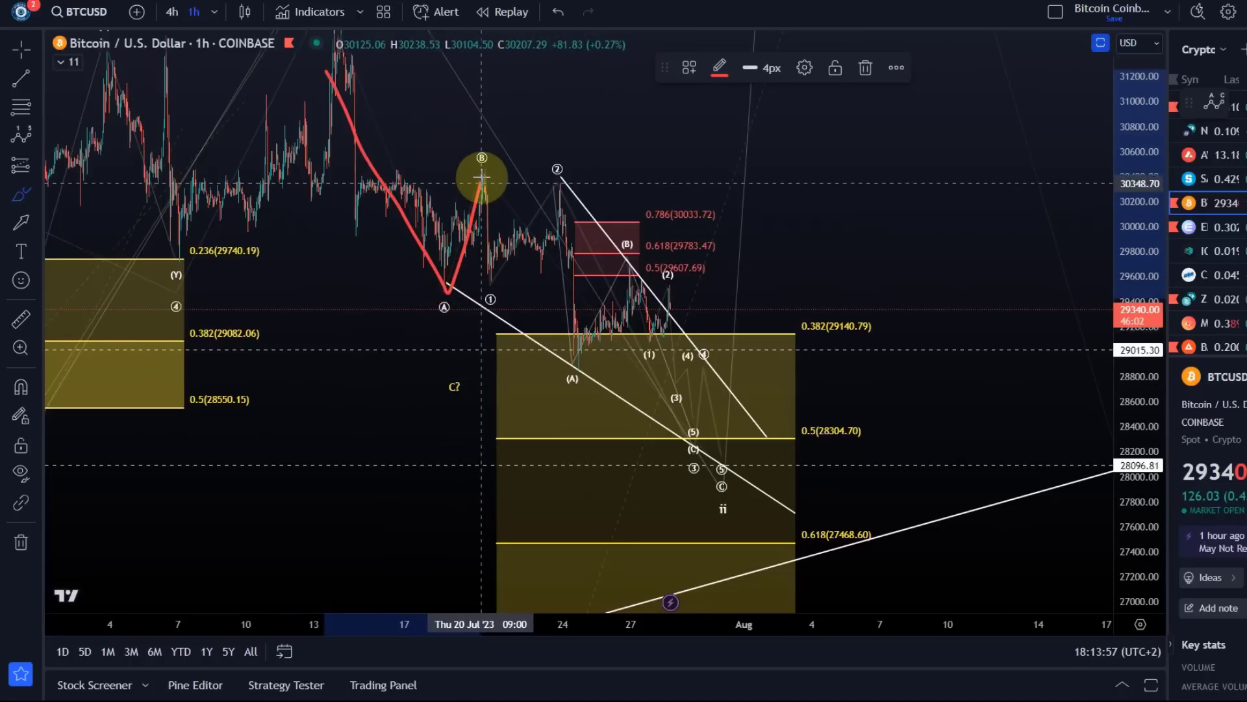
{"action": "mouse_move", "coordinate": [482, 181]}
{"action": "left_mouse_down"}
{"action": "mouse_move", "coordinate": [682, 352]}
{"action": "mouse_move", "coordinate": [767, 471]}
{"action": "left_mouse_up"}
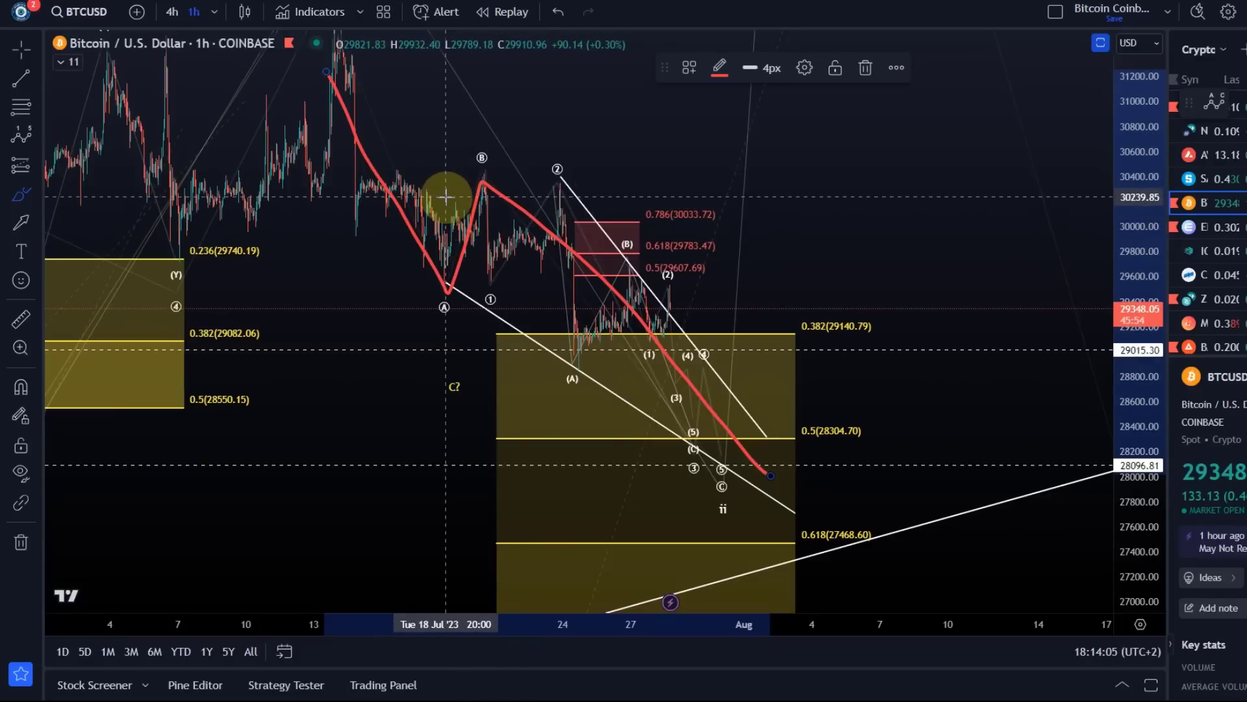
{"action": "key", "text": "Delete"}
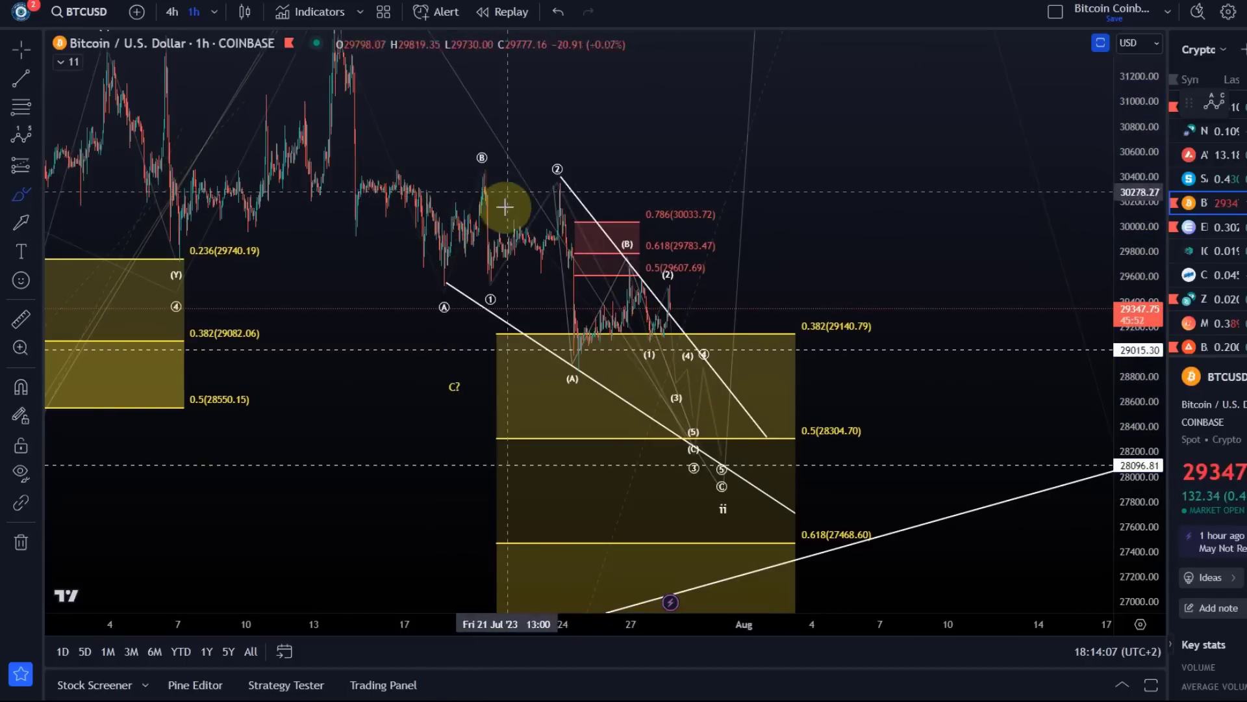
{"action": "scroll", "coordinate": [533, 195], "scroll_direction": "up", "scroll_amount": 2}
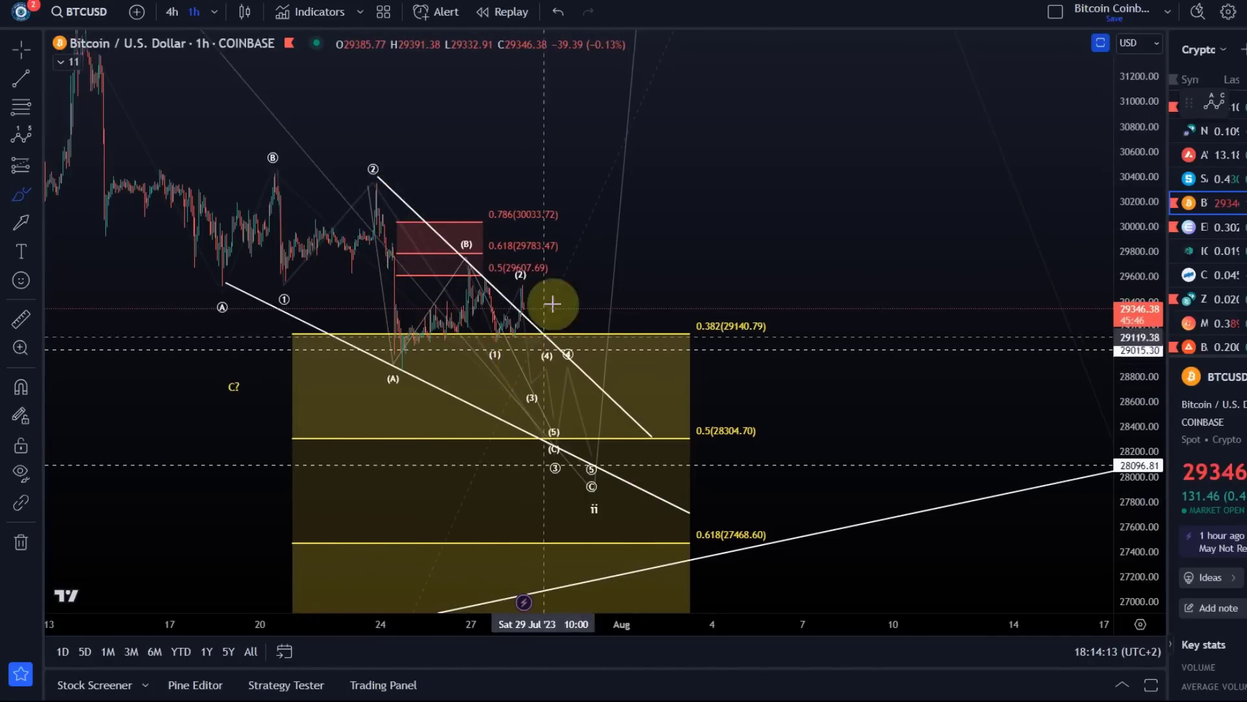
Draw a projected Elliott impulse wave (0)–(5) in the empty space ahead of price
{"action": "left_click_drag", "start_coordinate": [635, 223], "coordinate": [399, 277]}
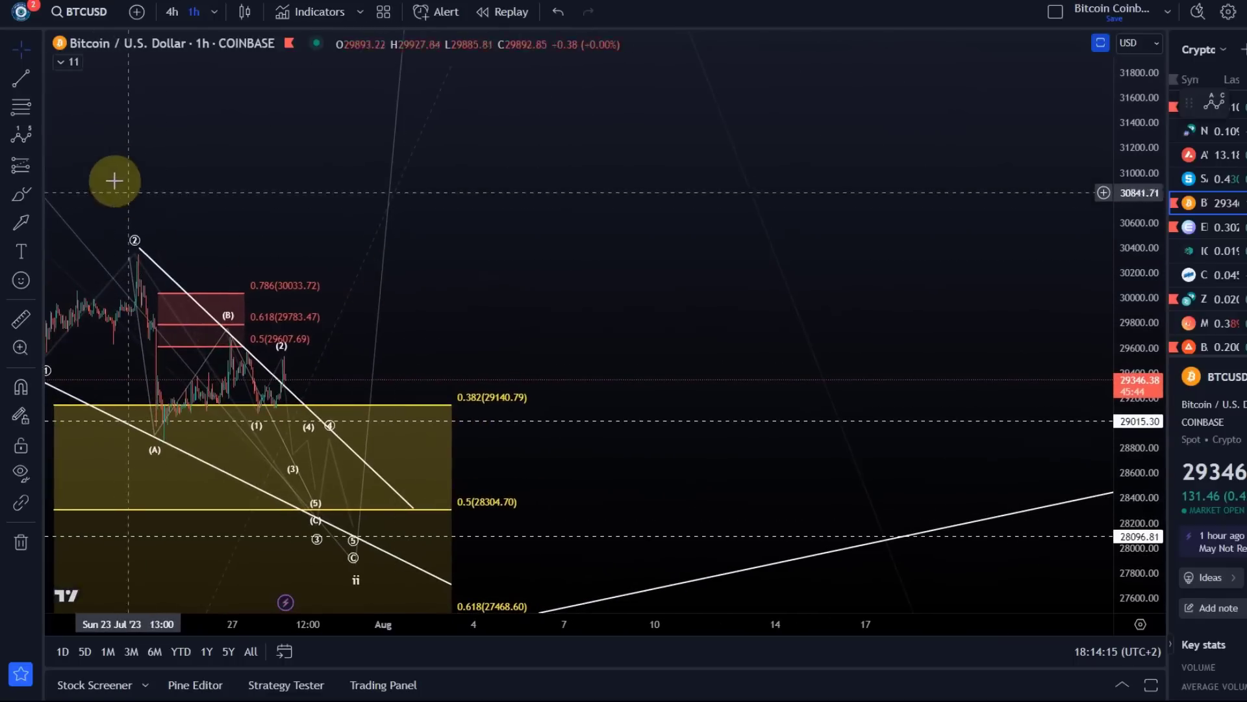
{"action": "left_click", "coordinate": [22, 134]}
{"action": "left_click", "coordinate": [605, 83]}
{"action": "left_click", "coordinate": [644, 176]}
{"action": "left_click", "coordinate": [669, 143]}
{"action": "left_click", "coordinate": [728, 260]}
{"action": "left_click", "coordinate": [748, 236]}
{"action": "left_click", "coordinate": [796, 313]}
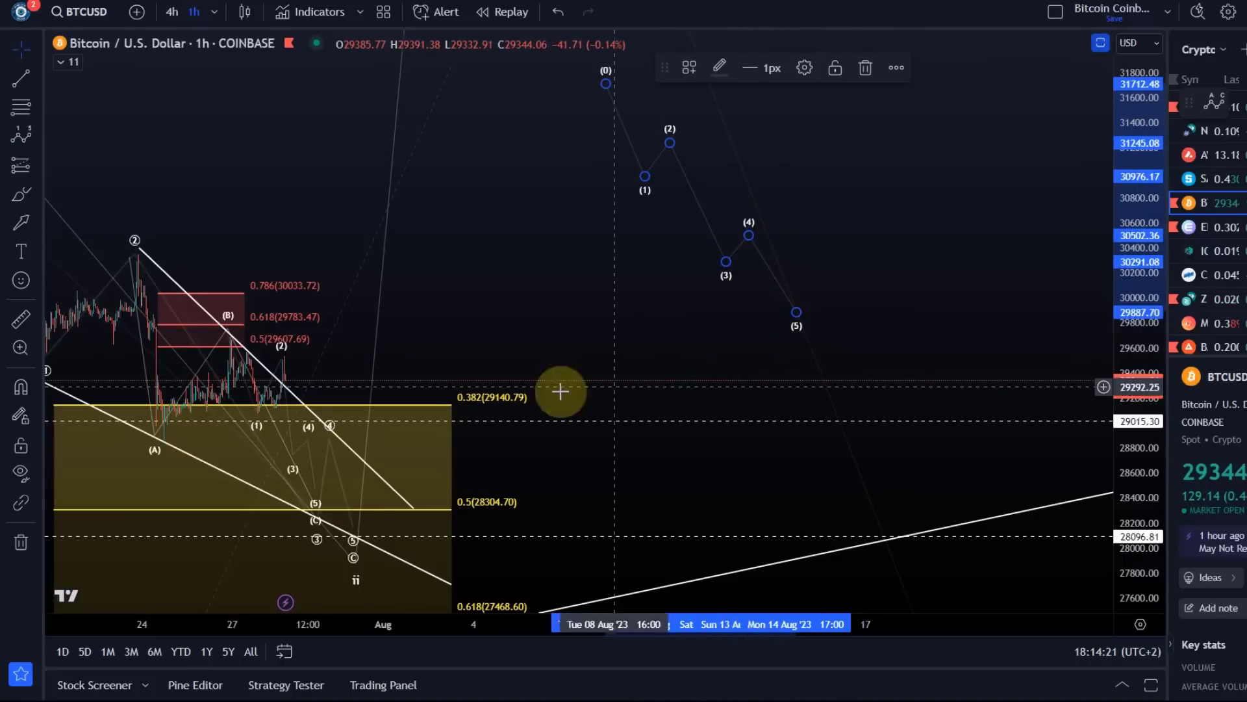
Shift wave points (2), (3) and (5) lower and later in time
{"action": "left_click_drag", "start_coordinate": [588, 326], "coordinate": [545, 367]}
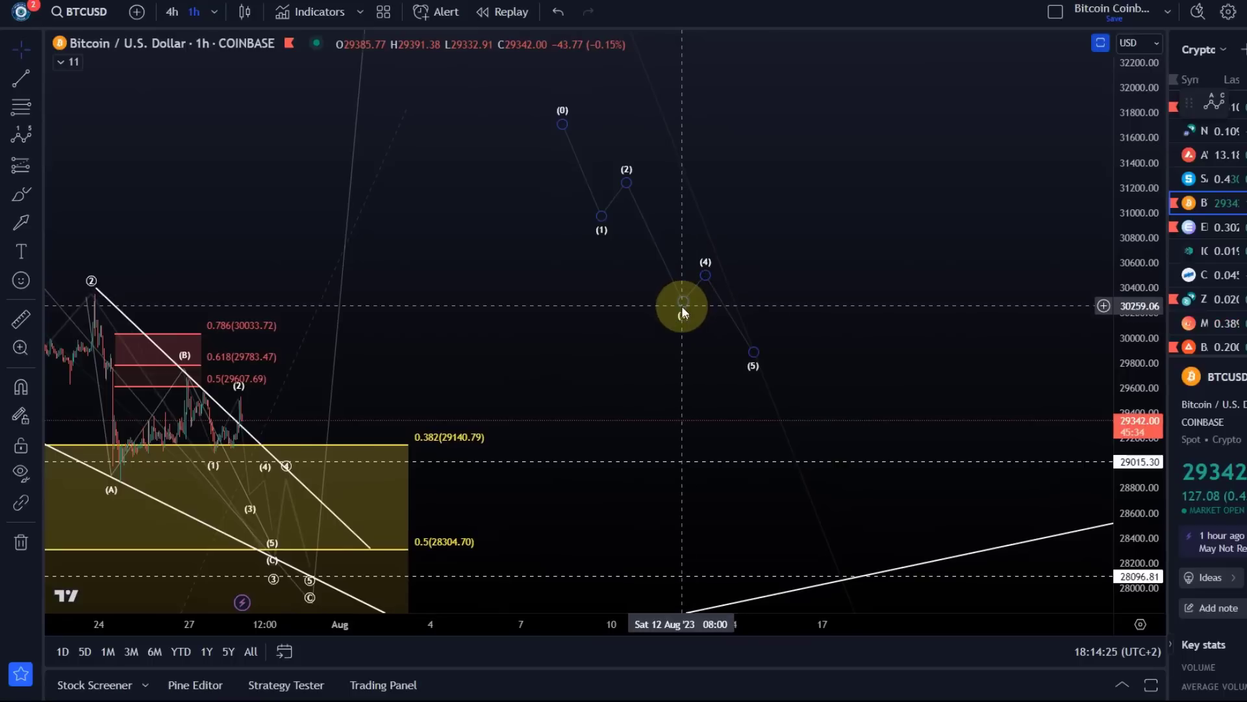
{"action": "left_click_drag", "start_coordinate": [682, 309], "coordinate": [685, 319]}
{"action": "left_click_drag", "start_coordinate": [754, 353], "coordinate": [772, 366]}
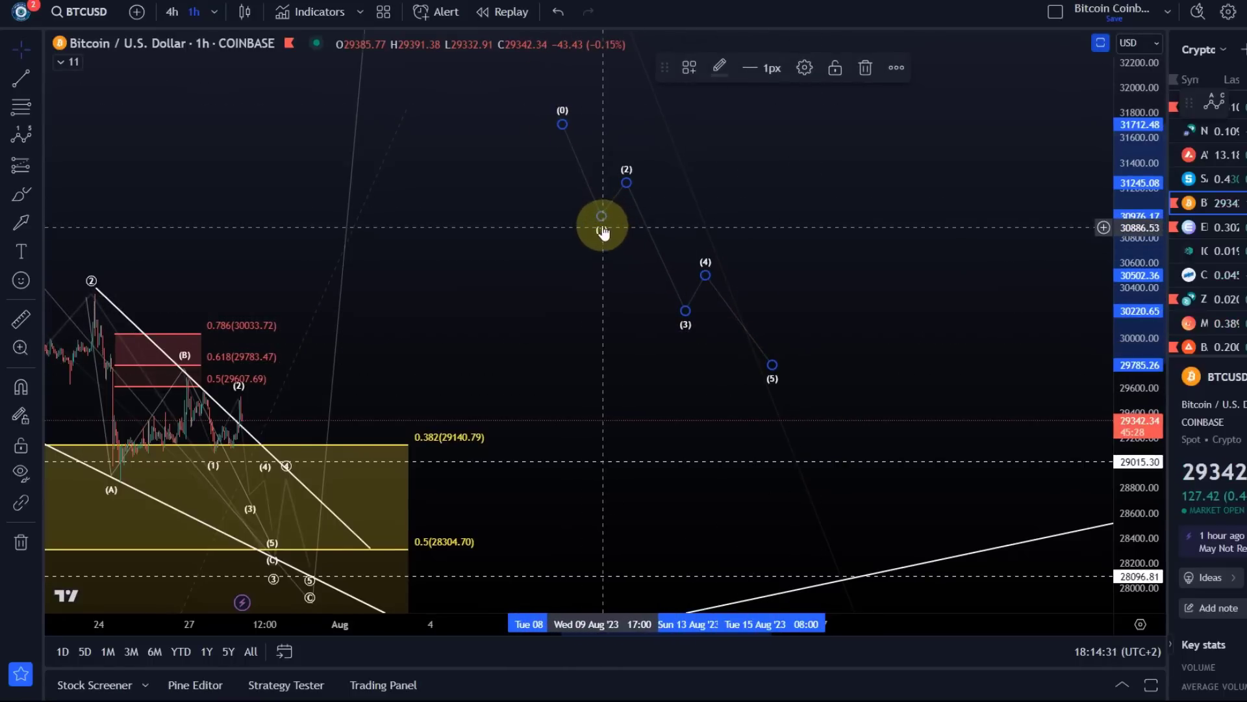
{"action": "left_click_drag", "start_coordinate": [632, 175], "coordinate": [638, 174]}
{"action": "mouse_move", "coordinate": [685, 310]}
{"action": "left_mouse_down"}
{"action": "mouse_move", "coordinate": [679, 300]}
{"action": "mouse_move", "coordinate": [686, 316]}
{"action": "left_mouse_up"}
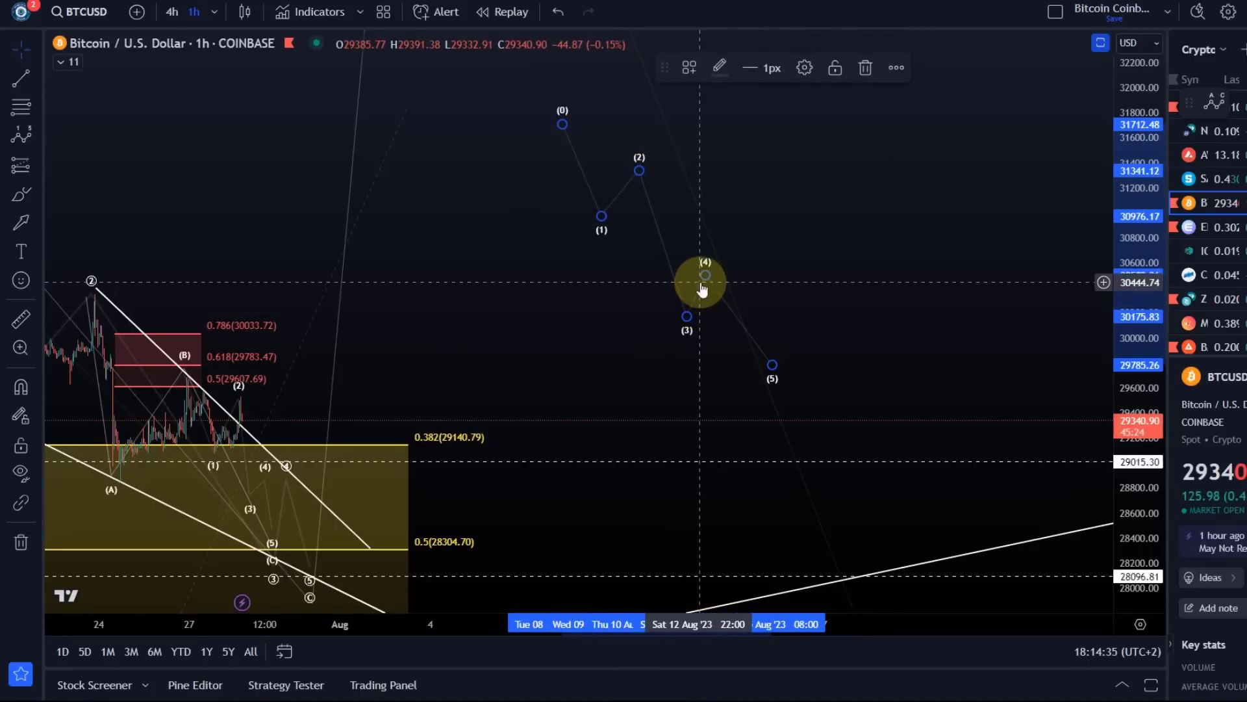
{"action": "mouse_move", "coordinate": [771, 364]}
{"action": "left_mouse_down"}
{"action": "mouse_move", "coordinate": [746, 362]}
{"action": "mouse_move", "coordinate": [778, 369]}
{"action": "left_mouse_up"}
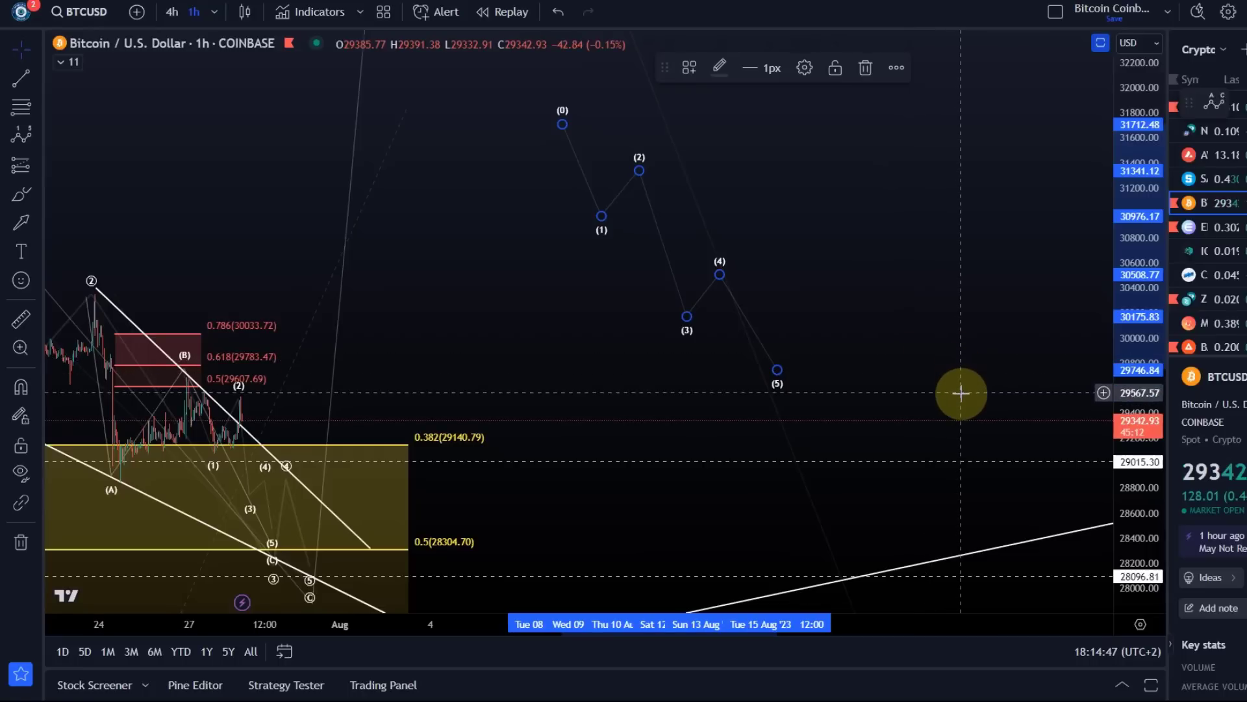
Raise points (3) and (4) and move point (5) later, ending near 30200
{"action": "mouse_move", "coordinate": [833, 297]}
{"action": "left_mouse_down"}
{"action": "mouse_move", "coordinate": [771, 215]}
{"action": "mouse_move", "coordinate": [348, 131]}
{"action": "left_mouse_up"}
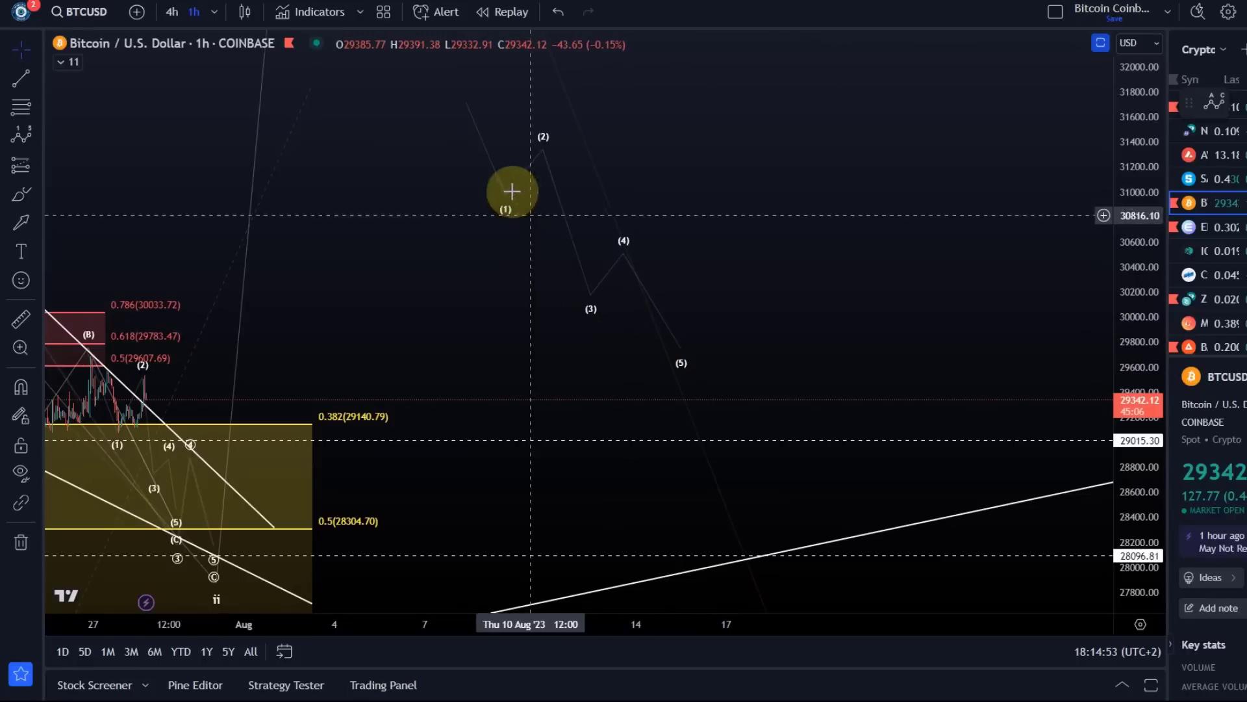
{"action": "left_click", "coordinate": [590, 304]}
{"action": "left_click_drag", "start_coordinate": [589, 304], "coordinate": [706, 232]}
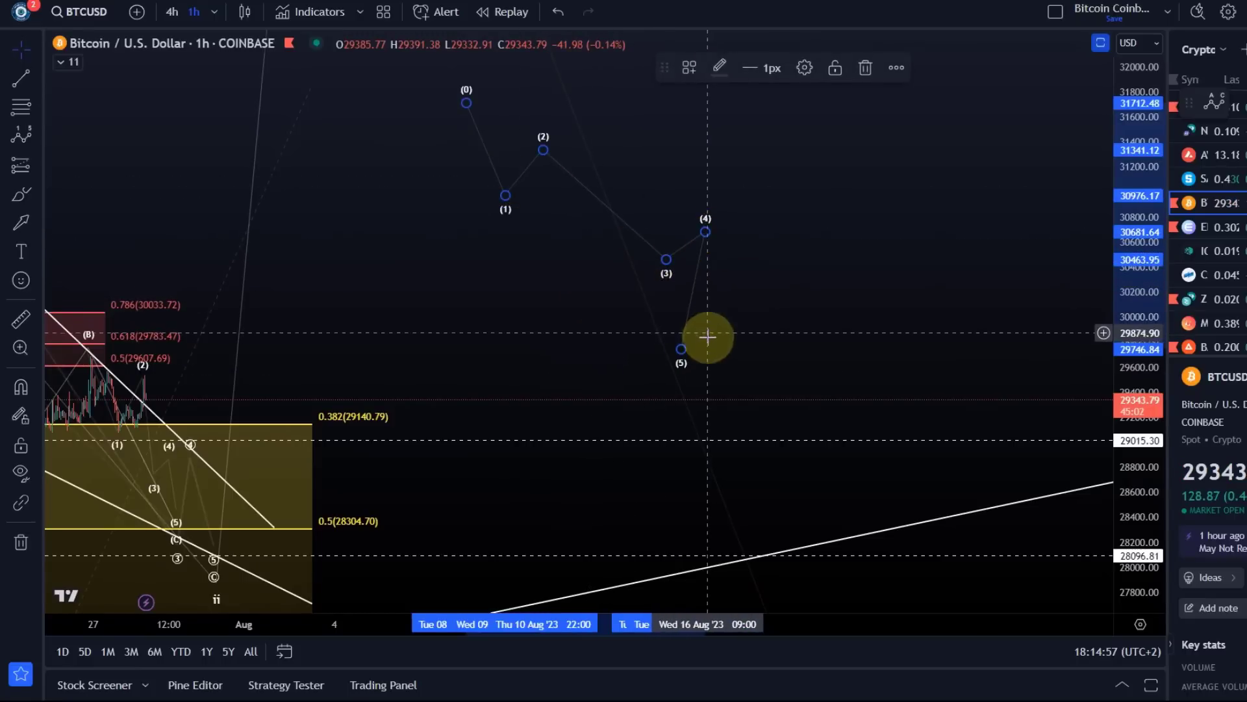
{"action": "mouse_move", "coordinate": [681, 349]}
{"action": "left_mouse_down"}
{"action": "mouse_move", "coordinate": [849, 267]}
{"action": "mouse_move", "coordinate": [869, 287]}
{"action": "left_mouse_up"}
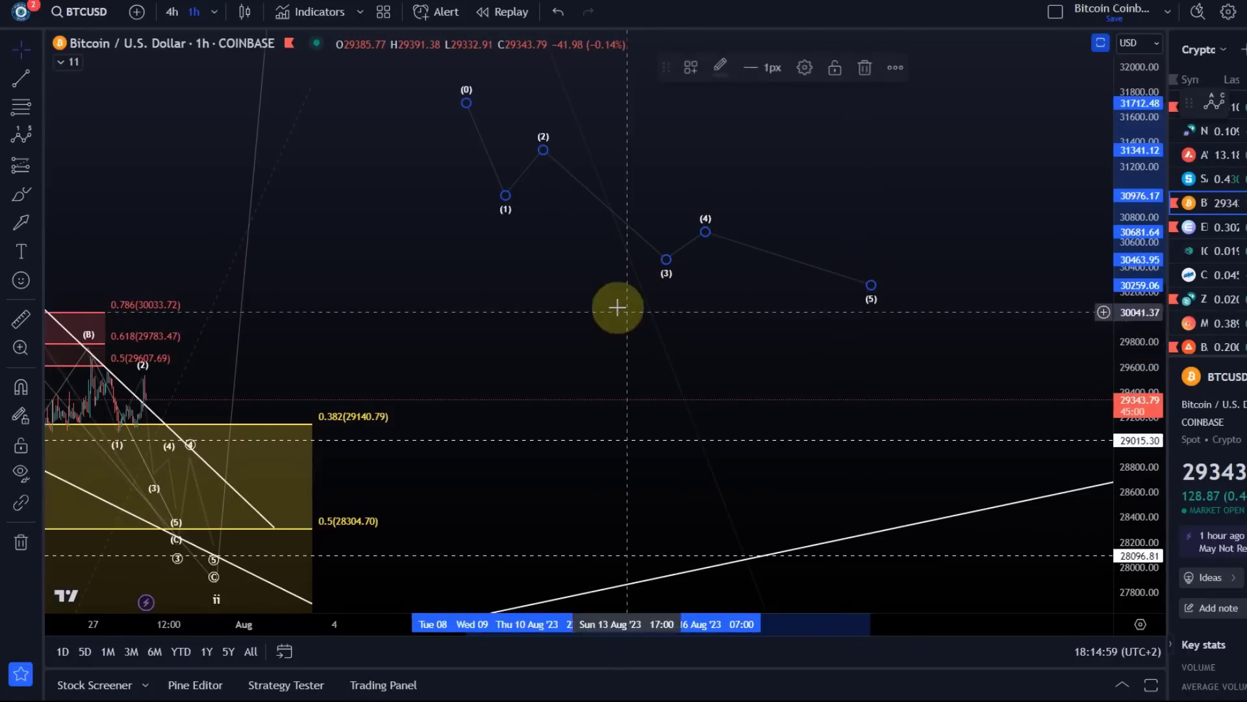
{"action": "left_click_drag", "start_coordinate": [615, 310], "coordinate": [591, 351]}
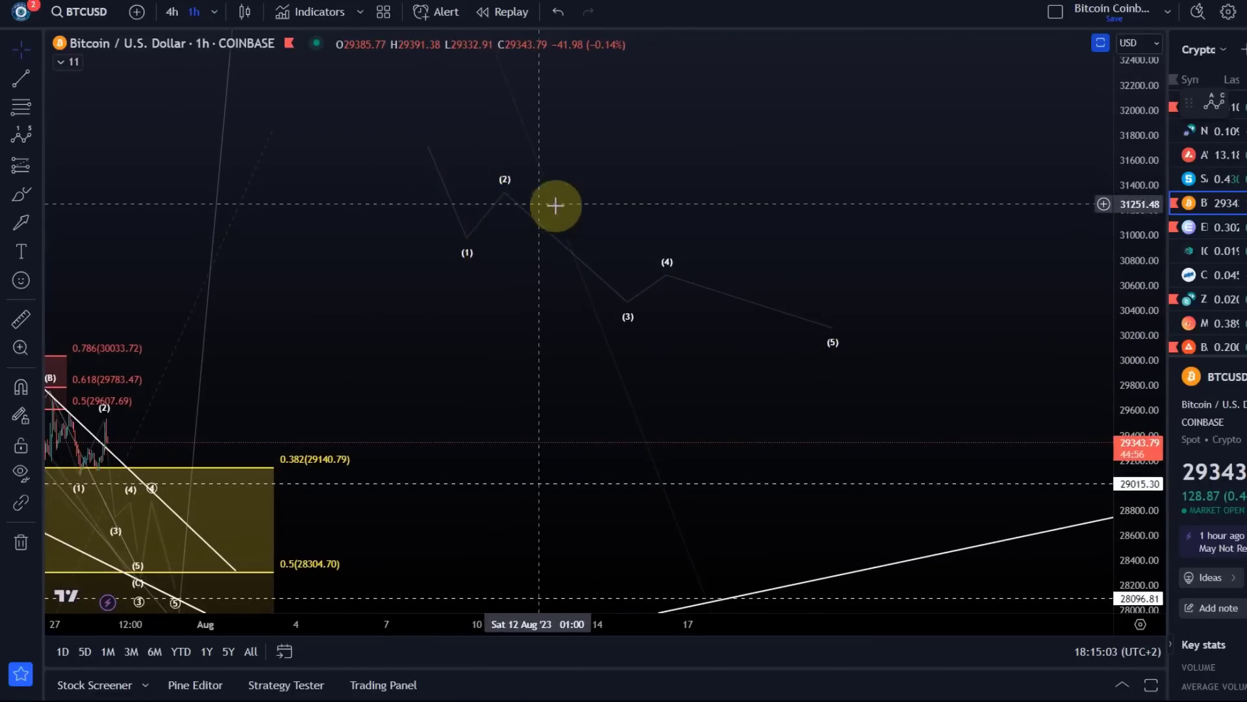
{"action": "left_click", "coordinate": [834, 335]}
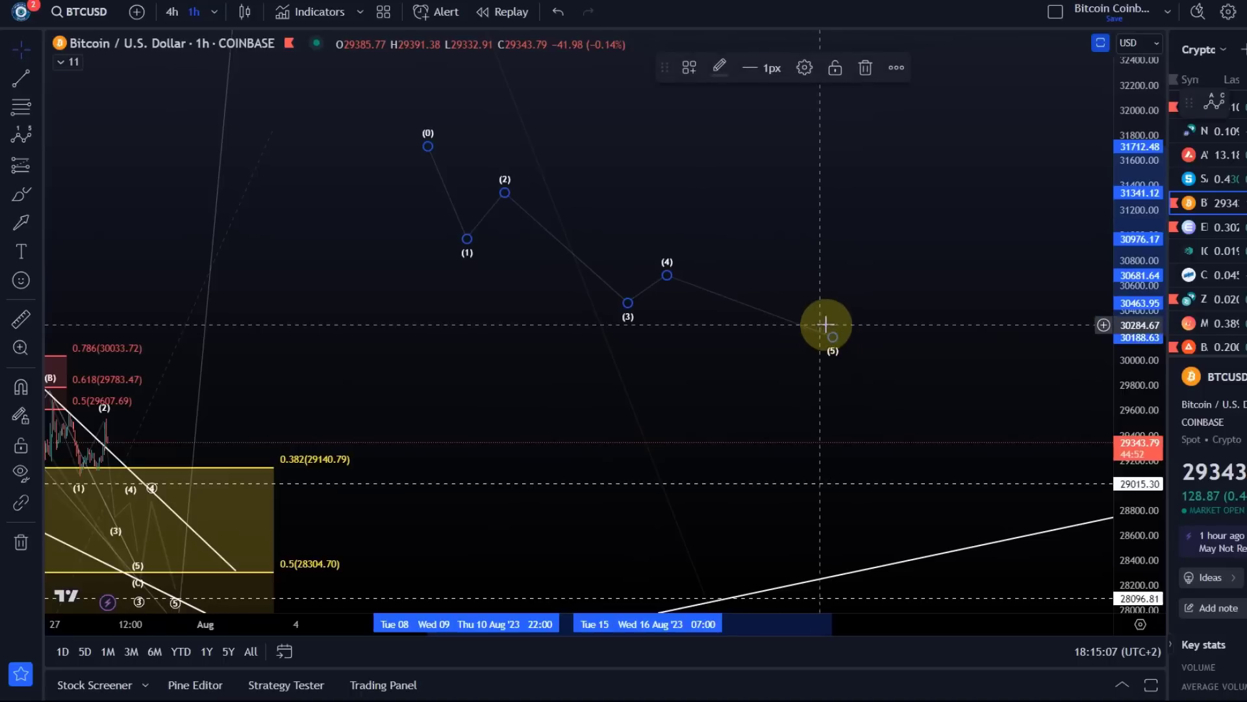
{"action": "left_click", "coordinate": [777, 342]}
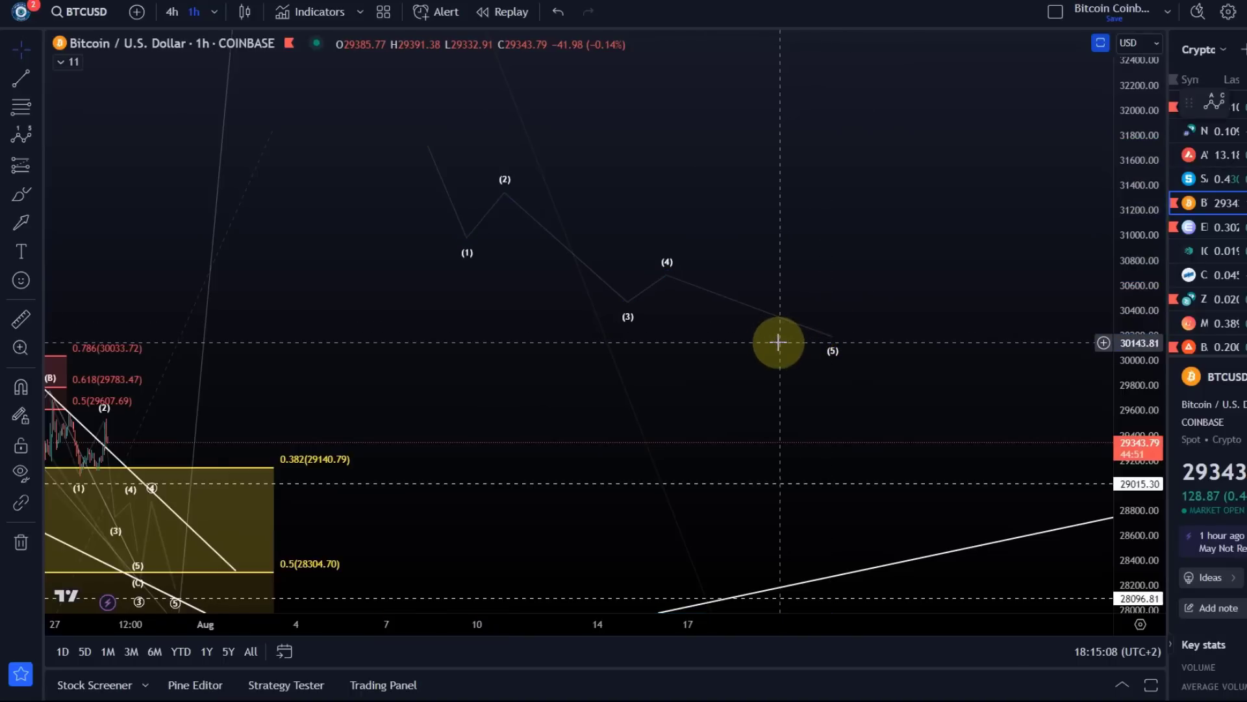
Draw an (A)–(B)–(C) correction wave along the (0)–(1) leg
{"action": "left_click", "coordinate": [37, 141]}
{"action": "left_click", "coordinate": [214, 412]}
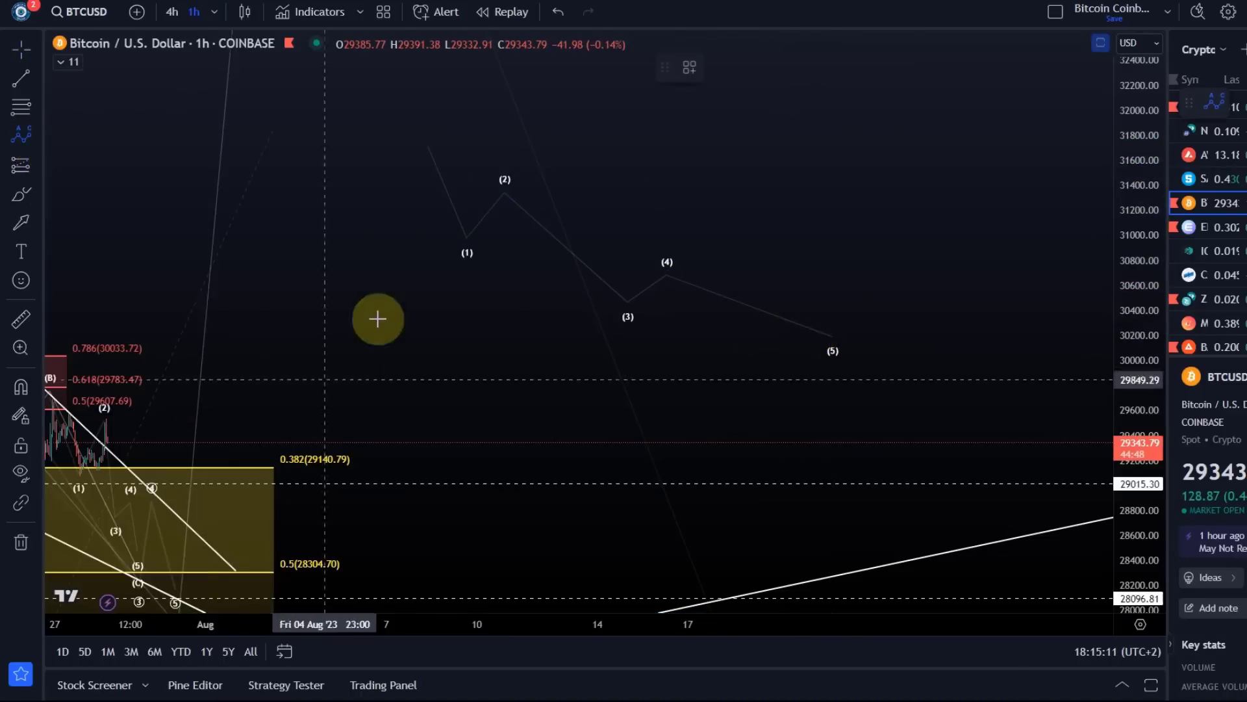
{"action": "left_click", "coordinate": [416, 143]}
{"action": "left_click", "coordinate": [427, 196]}
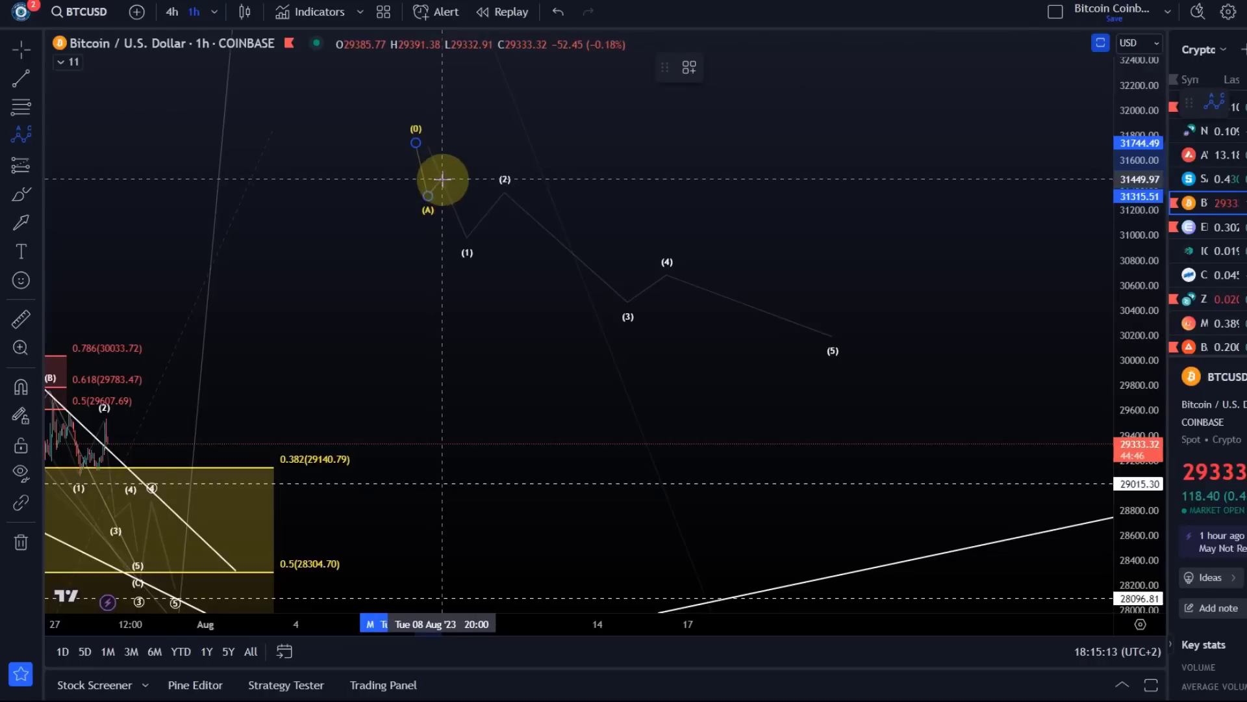
{"action": "left_click", "coordinate": [442, 179]}
{"action": "left_click", "coordinate": [454, 234]}
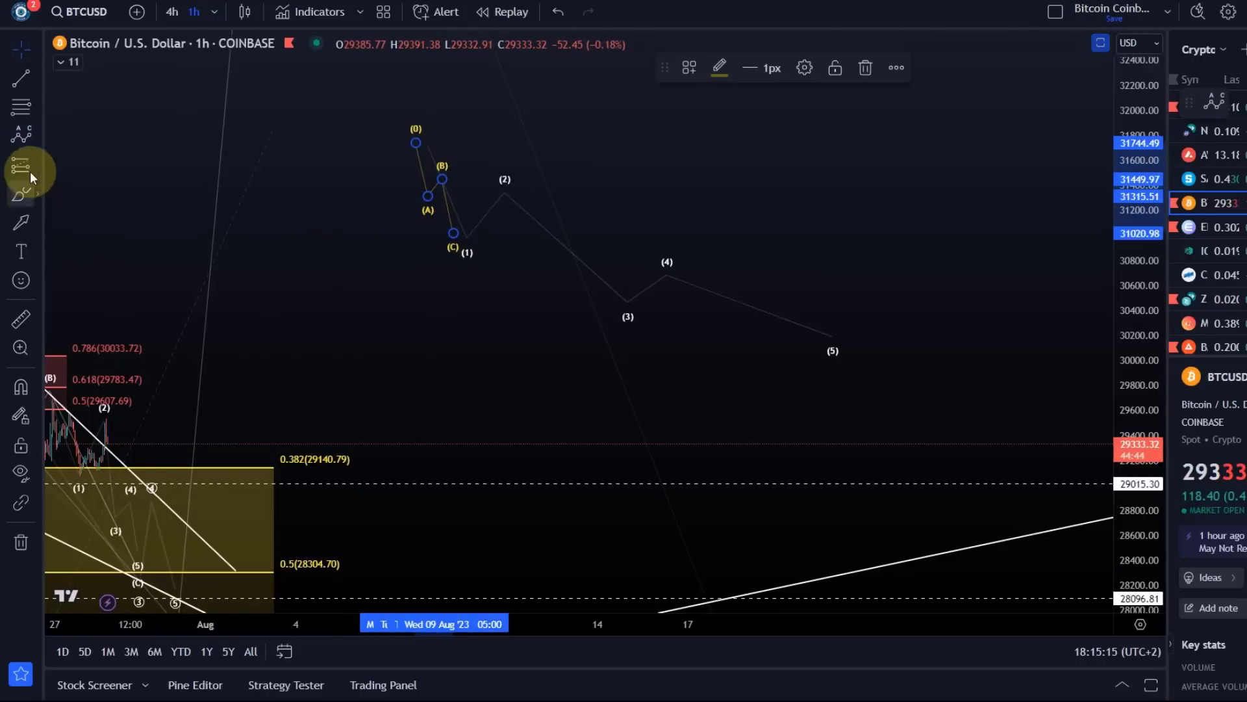
Draw a second ABC correction along the (2)–(3) leg
{"action": "left_click", "coordinate": [22, 137]}
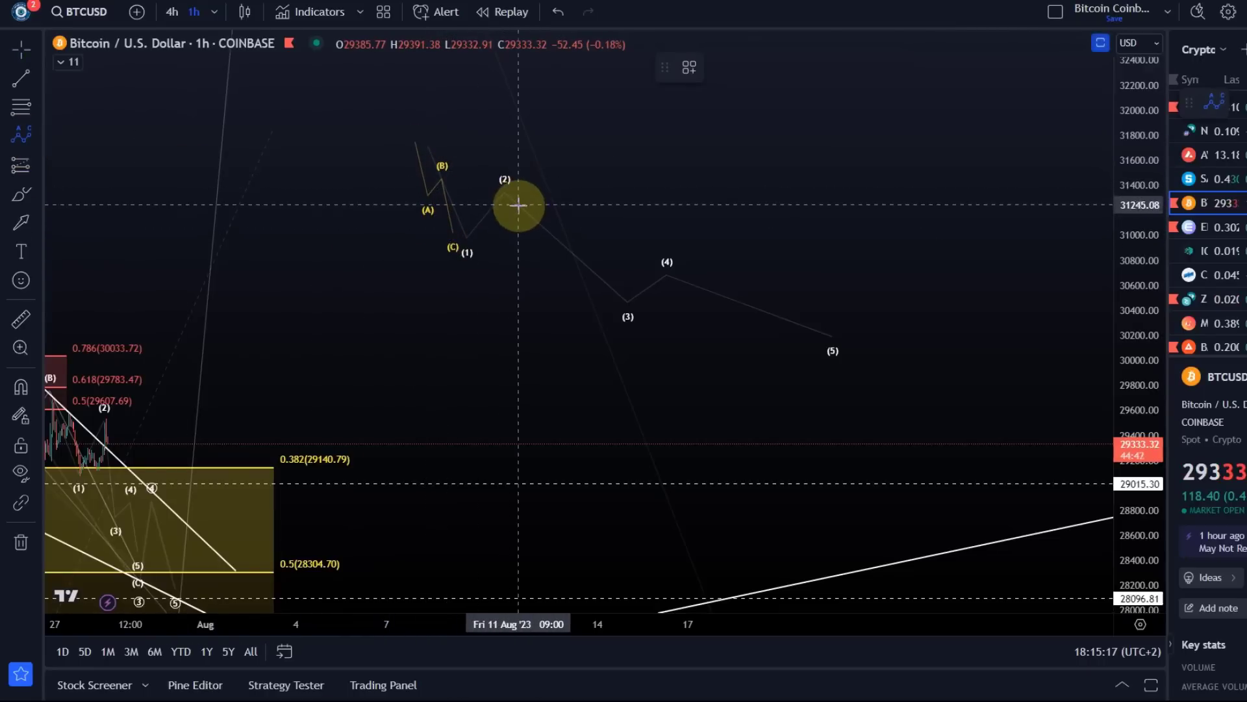
{"action": "left_click", "coordinate": [516, 194]}
{"action": "left_click", "coordinate": [579, 228]}
{"action": "left_click", "coordinate": [608, 279]}
Draw a third ABC correction along the (4)–(5) leg
{"action": "left_click", "coordinate": [21, 134]}
{"action": "left_click", "coordinate": [671, 273]}
{"action": "left_click", "coordinate": [714, 319]}
{"action": "left_click", "coordinate": [753, 287]}
{"action": "left_click", "coordinate": [816, 333]}
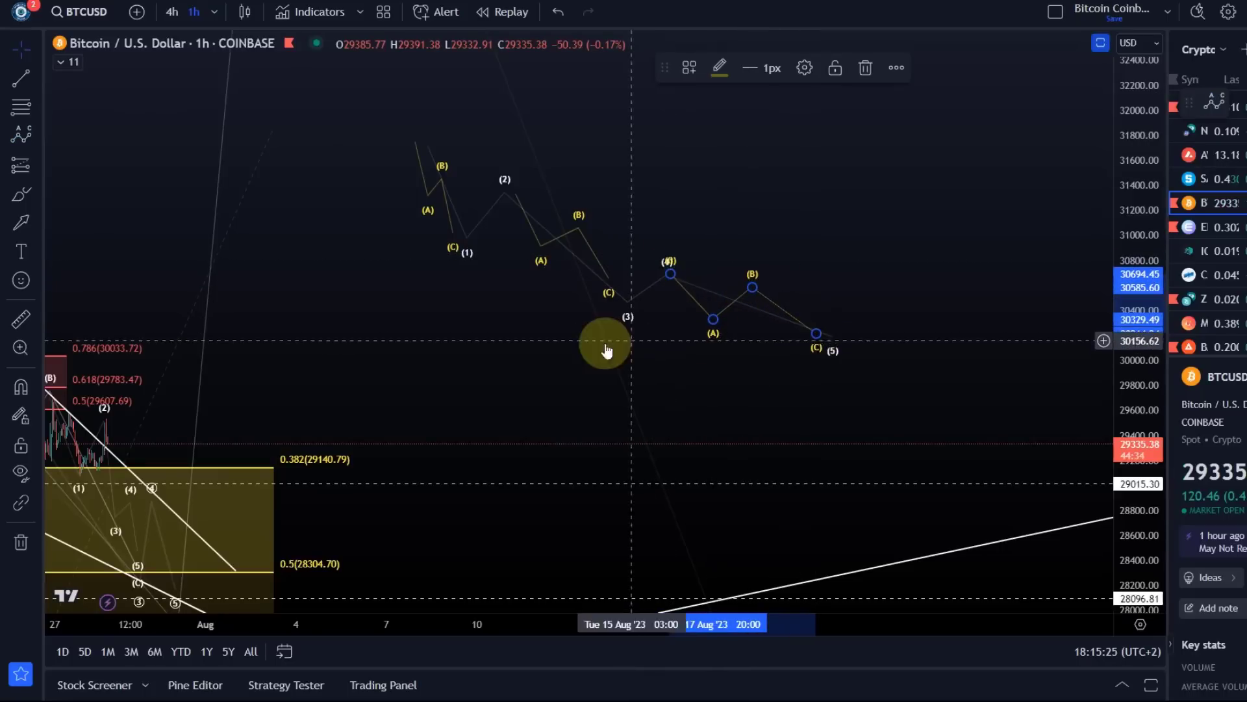
Lower the (C) point of the middle correction wave
{"action": "left_click_drag", "start_coordinate": [565, 351], "coordinate": [686, 306]}
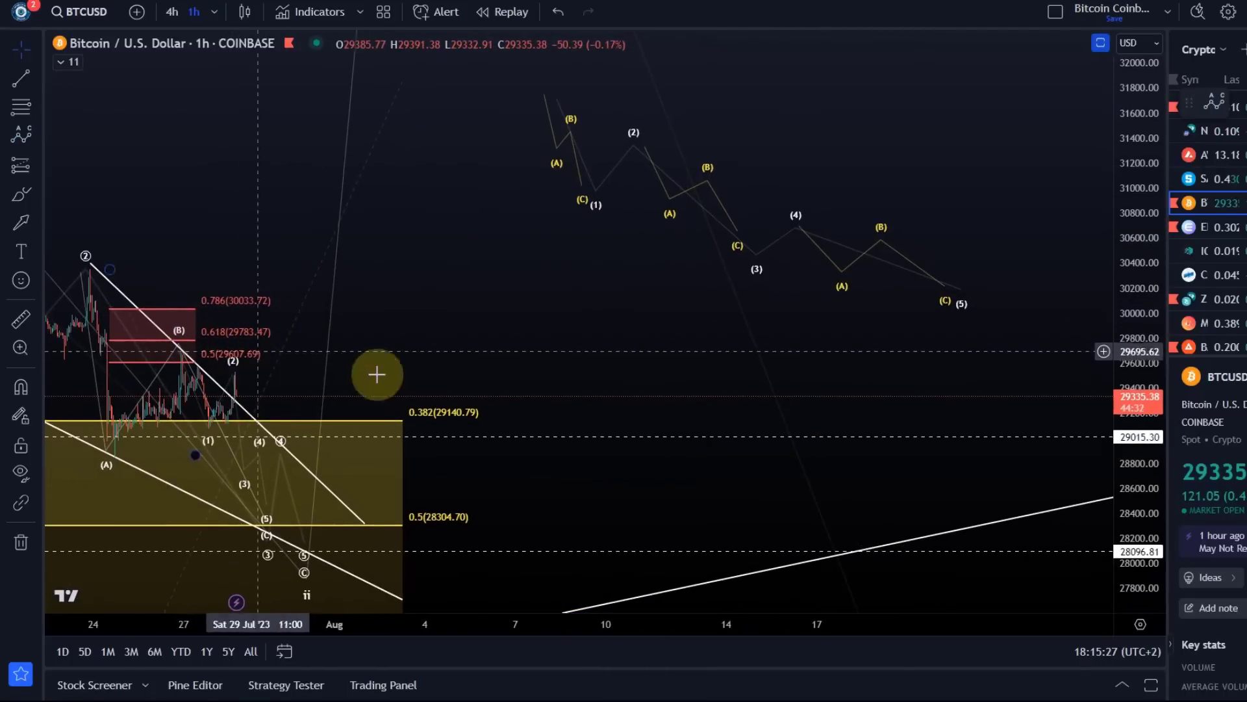
{"action": "left_click_drag", "start_coordinate": [571, 270], "coordinate": [595, 232]}
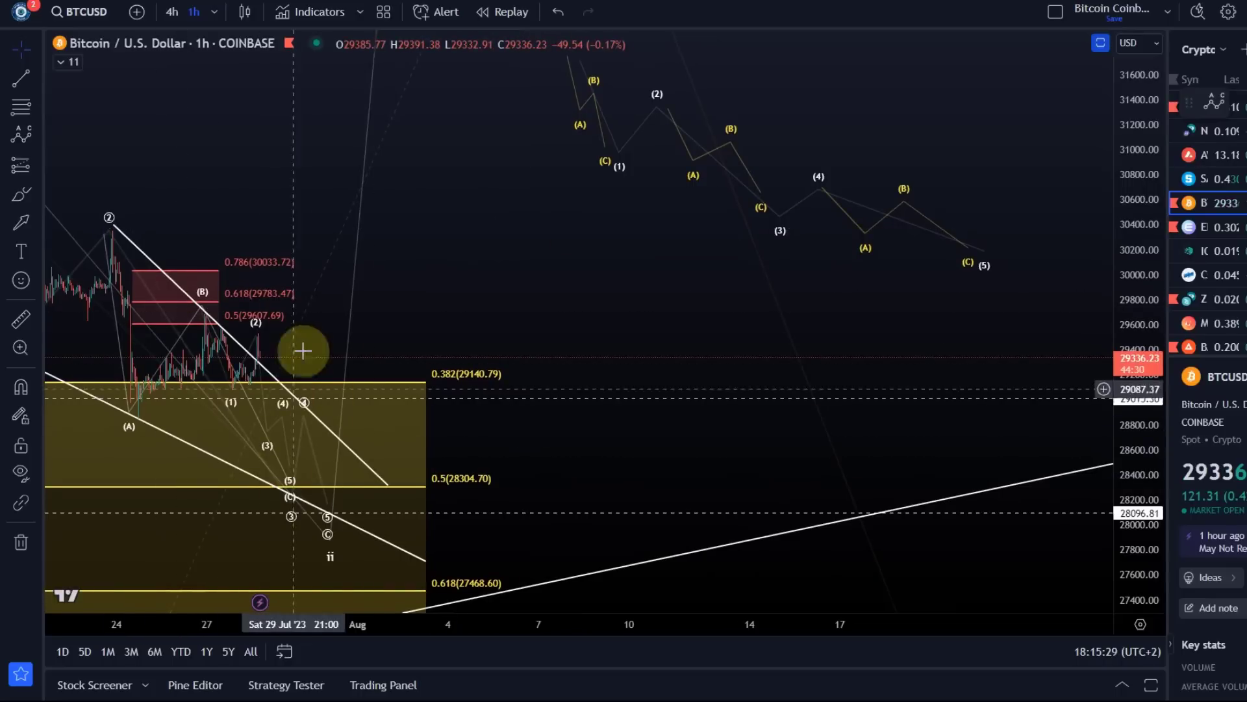
{"action": "left_click_drag", "start_coordinate": [529, 271], "coordinate": [454, 329]}
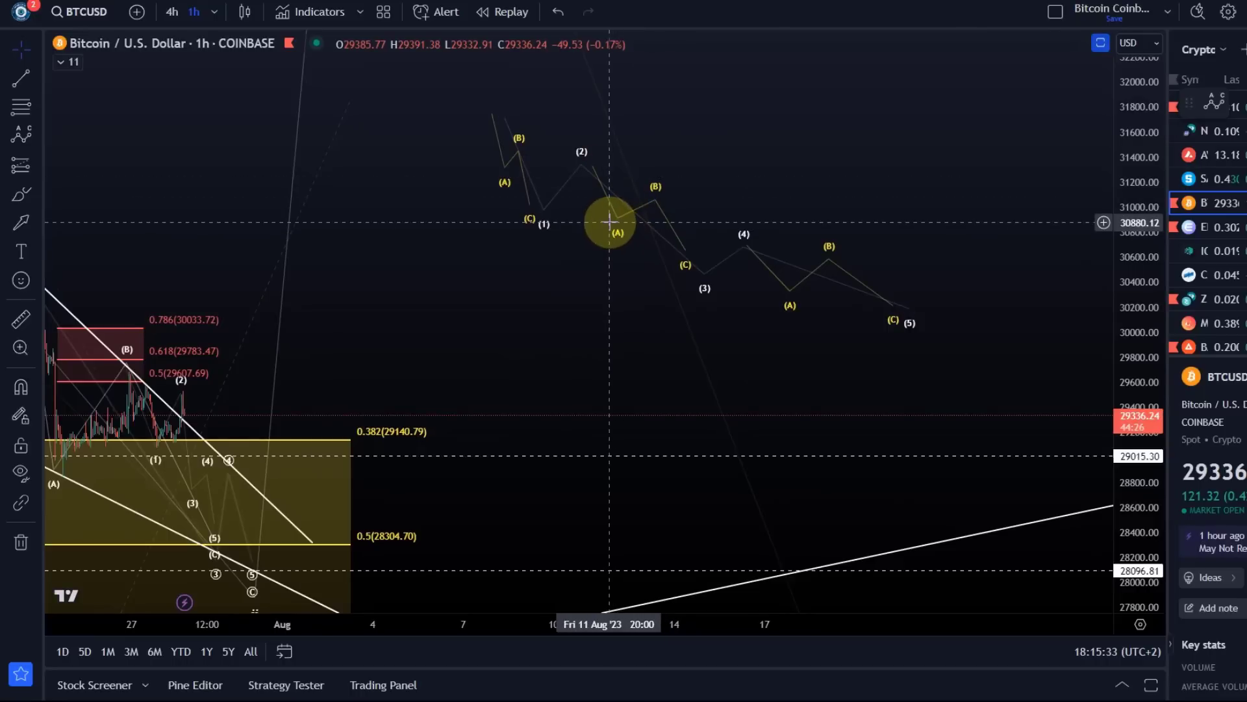
{"action": "left_click", "coordinate": [656, 196]}
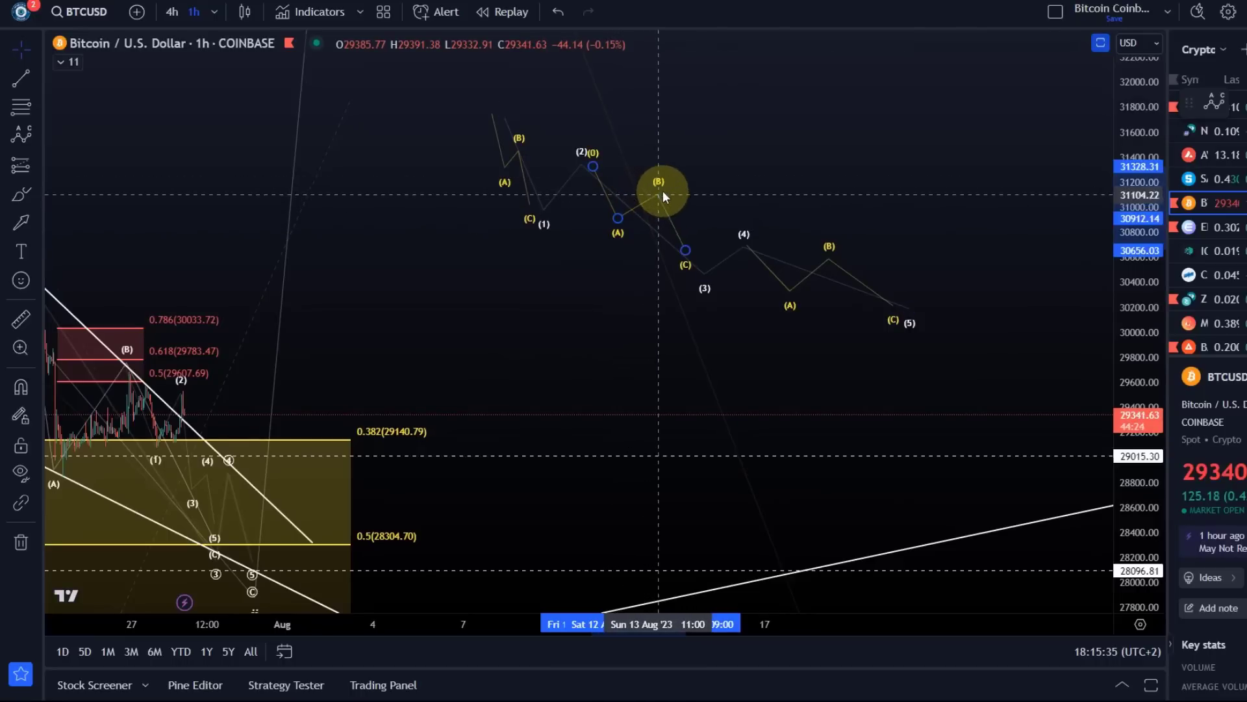
{"action": "left_click_drag", "start_coordinate": [1141, 299], "coordinate": [801, 192]}
{"action": "left_click_drag", "start_coordinate": [687, 224], "coordinate": [698, 235]}
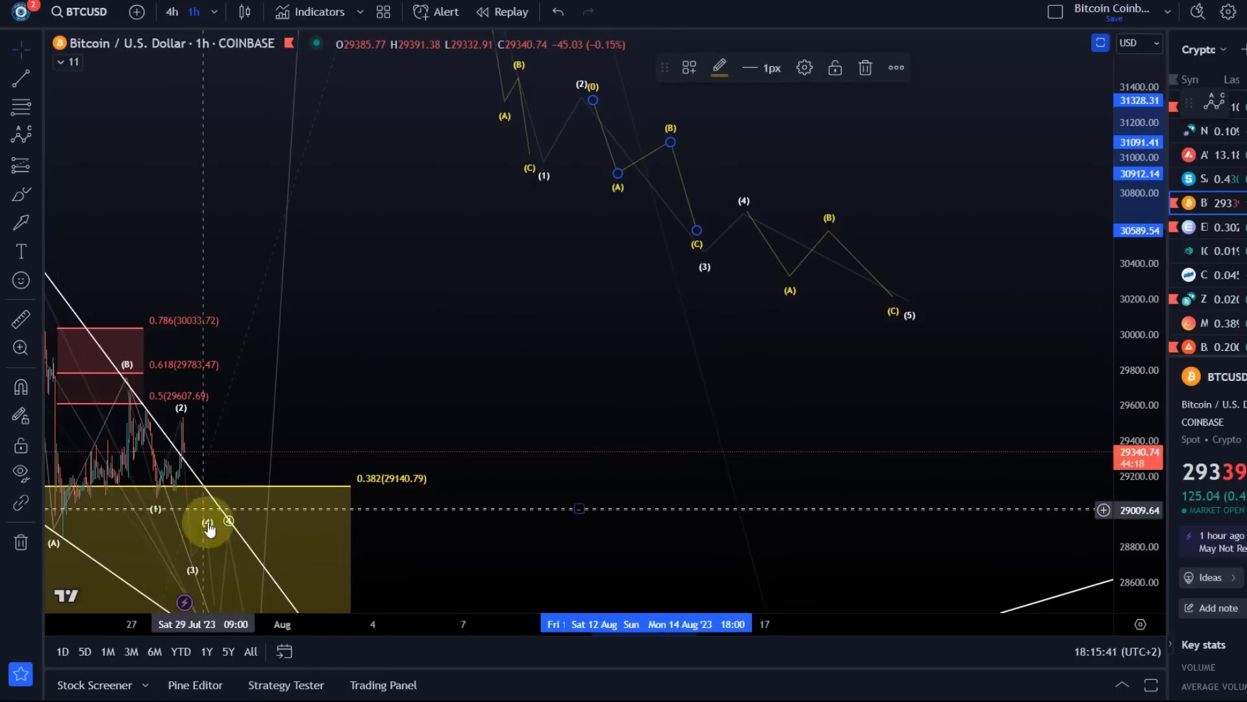
{"action": "left_click_drag", "start_coordinate": [646, 178], "coordinate": [590, 223]}
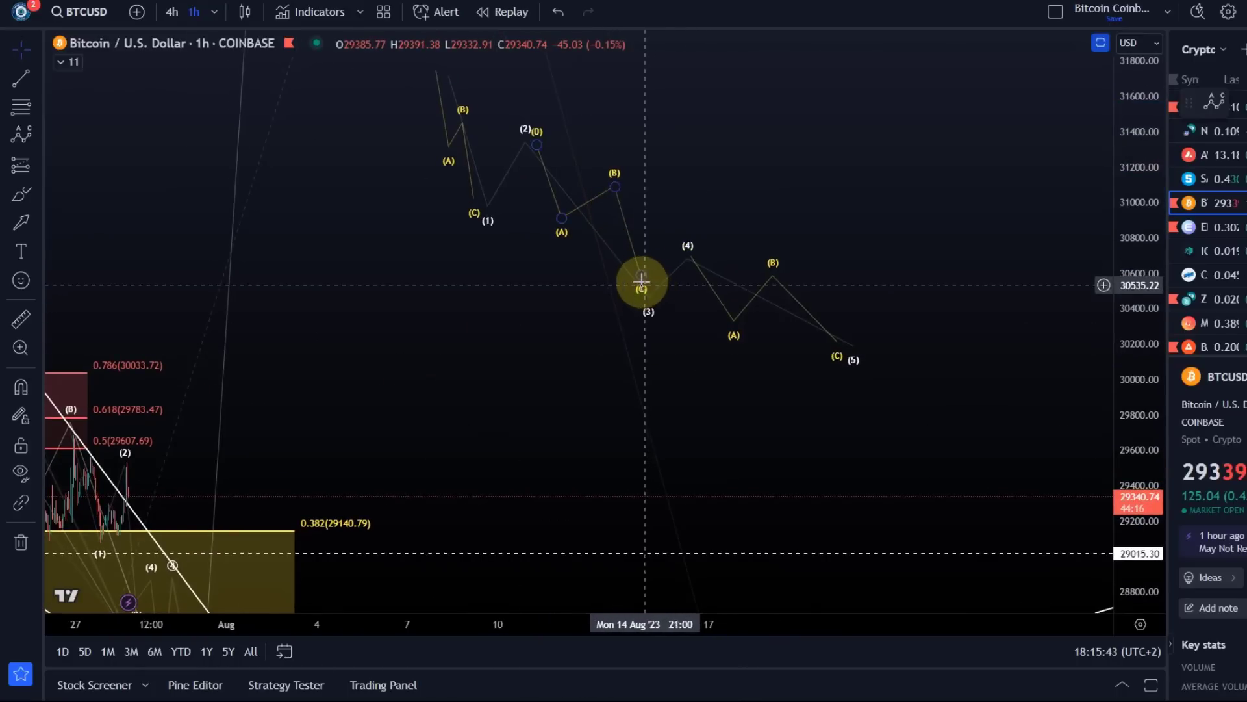
{"action": "scroll", "coordinate": [643, 275], "scroll_direction": "up", "scroll_amount": 2}
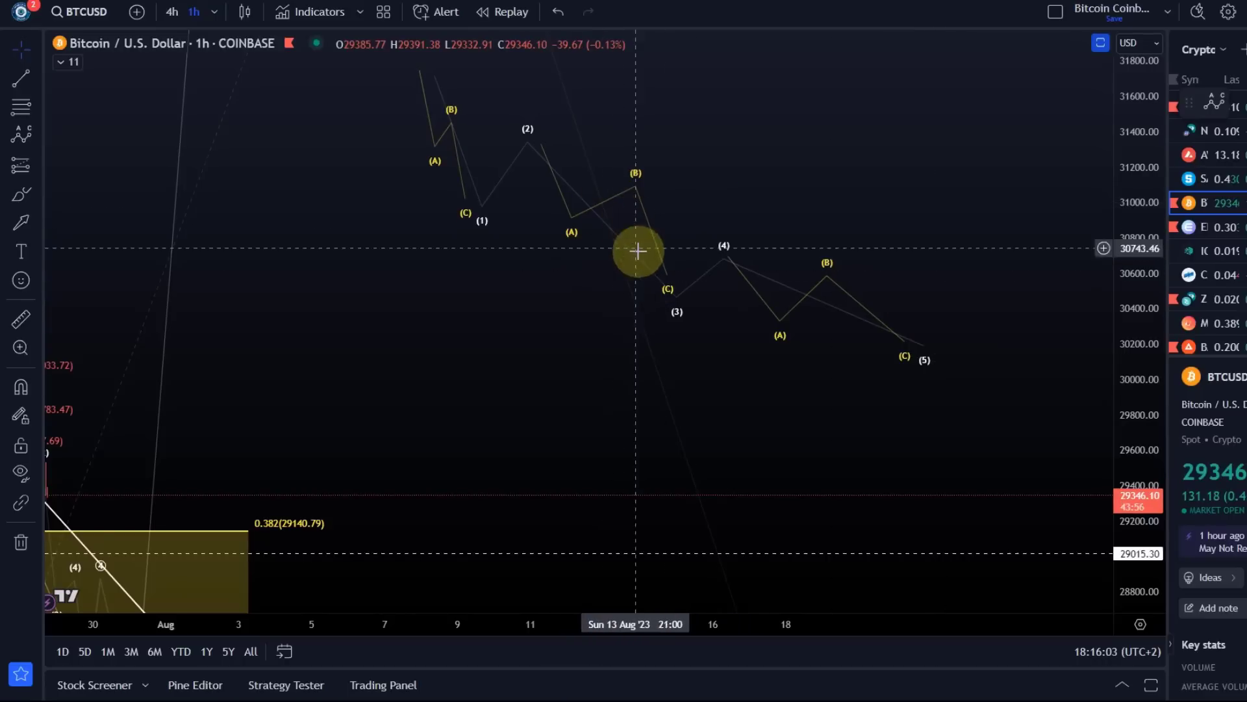
Undo the three ABC correction waves
{"action": "left_click", "coordinate": [558, 12]}
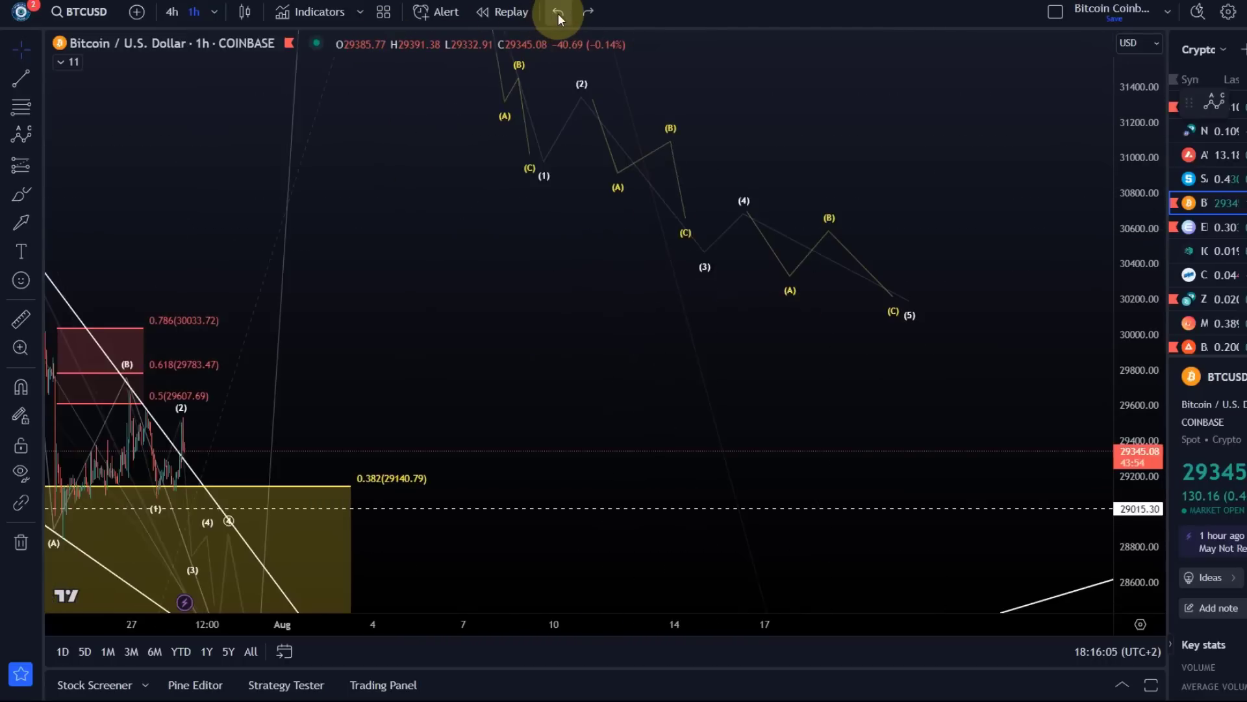
{"action": "left_click", "coordinate": [558, 12]}
{"action": "left_click", "coordinate": [558, 12]}
{"action": "left_click", "coordinate": [558, 12]}
{"action": "left_click", "coordinate": [558, 12]}
Undo the wave point moves and the projected impulse wave, then pan toward earlier prices
{"action": "left_click", "coordinate": [558, 12]}
{"action": "left_click", "coordinate": [558, 12]}
{"action": "left_click", "coordinate": [559, 12]}
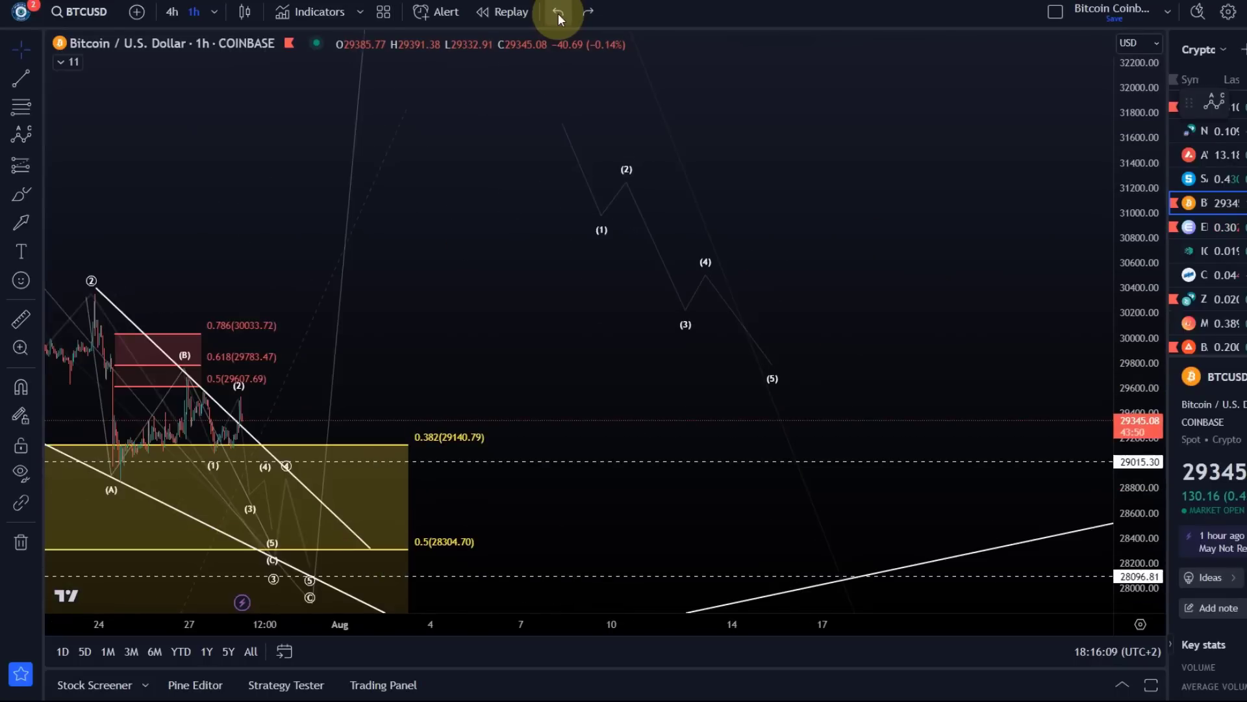
{"action": "left_click", "coordinate": [559, 12]}
{"action": "left_click", "coordinate": [559, 12]}
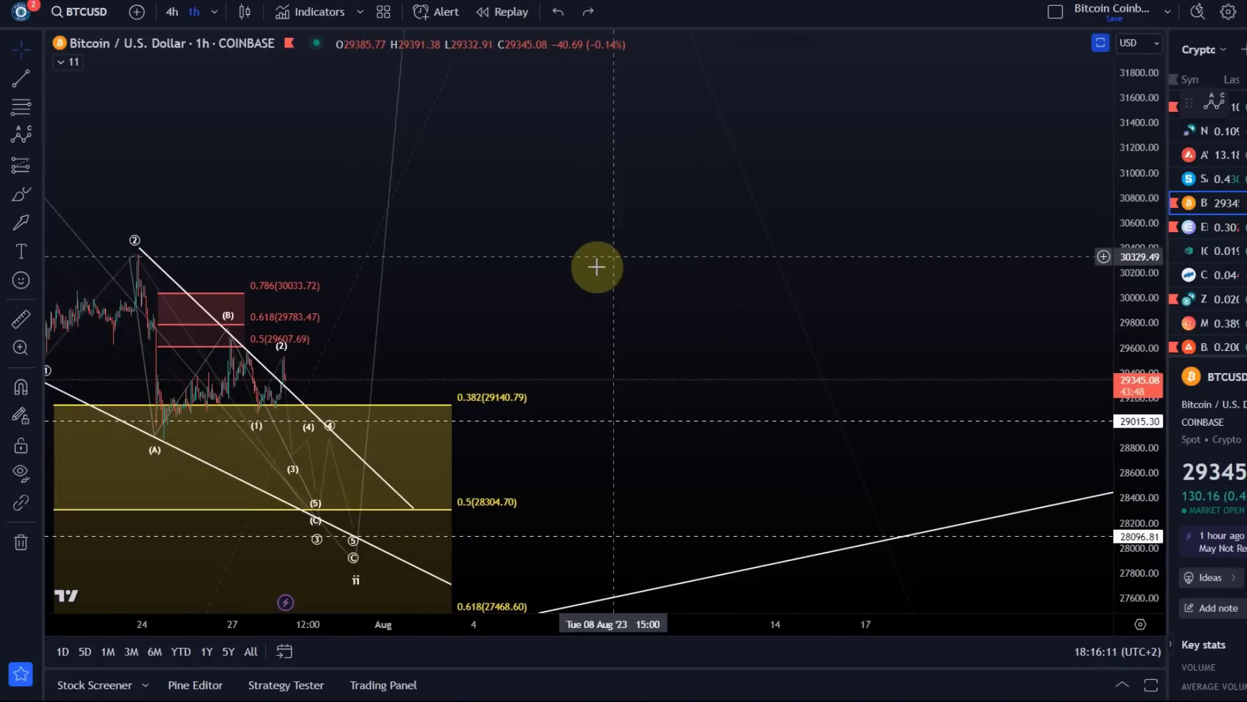
{"action": "right_click", "coordinate": [584, 299]}
{"action": "left_click_drag", "start_coordinate": [510, 289], "coordinate": [864, 147]}
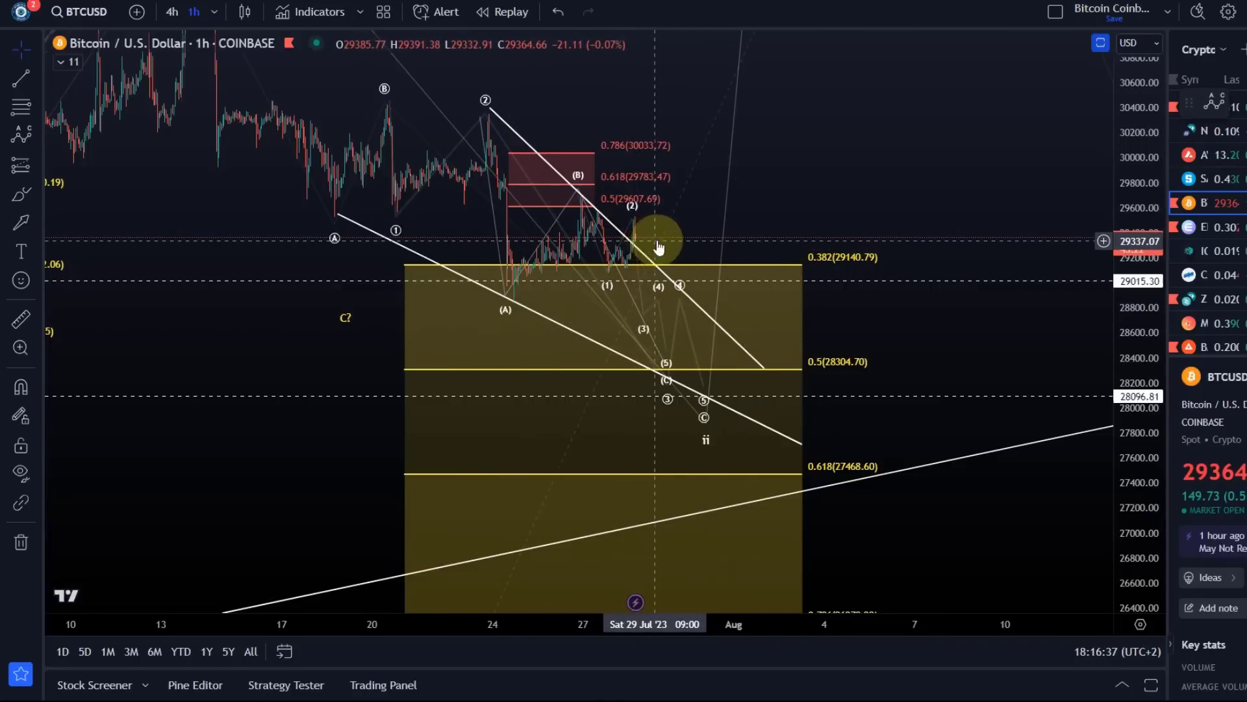
Zoom into the recent (1)–(5) waves near 0.382 and 0.5, then select the brush tool
{"action": "scroll", "coordinate": [669, 189], "scroll_direction": "up", "scroll_amount": 5}
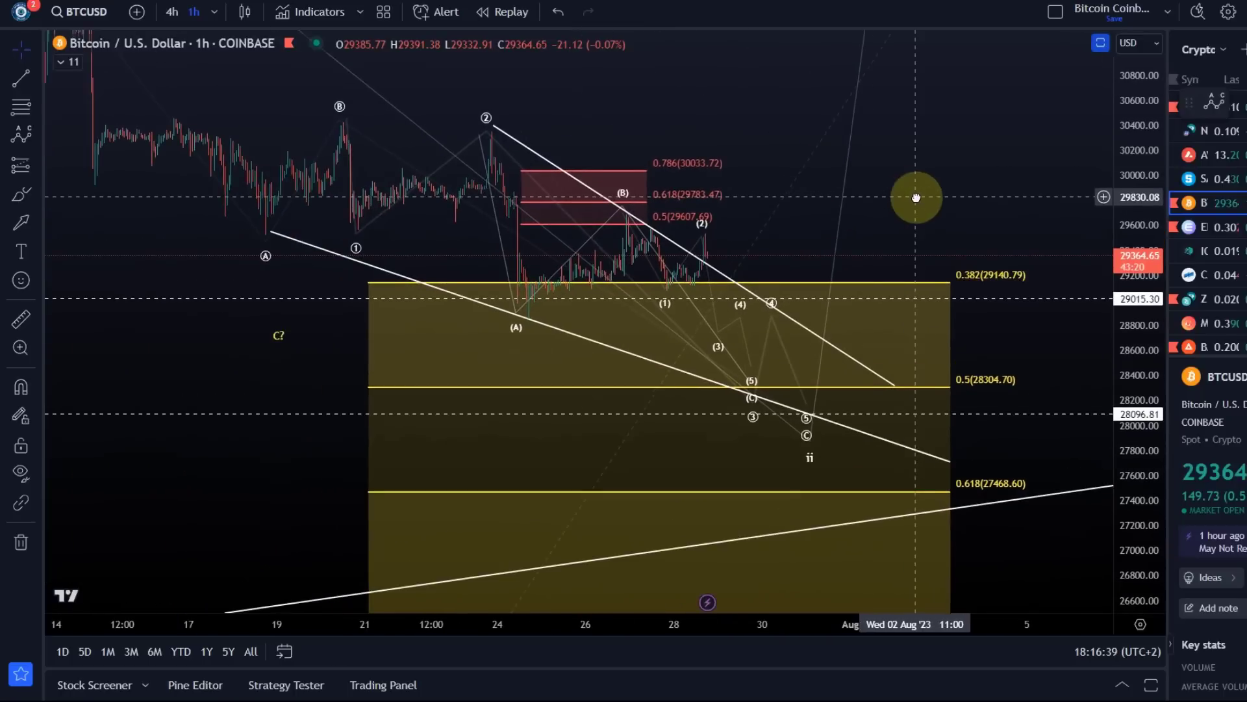
{"action": "left_click_drag", "start_coordinate": [1131, 429], "coordinate": [1105, 320]}
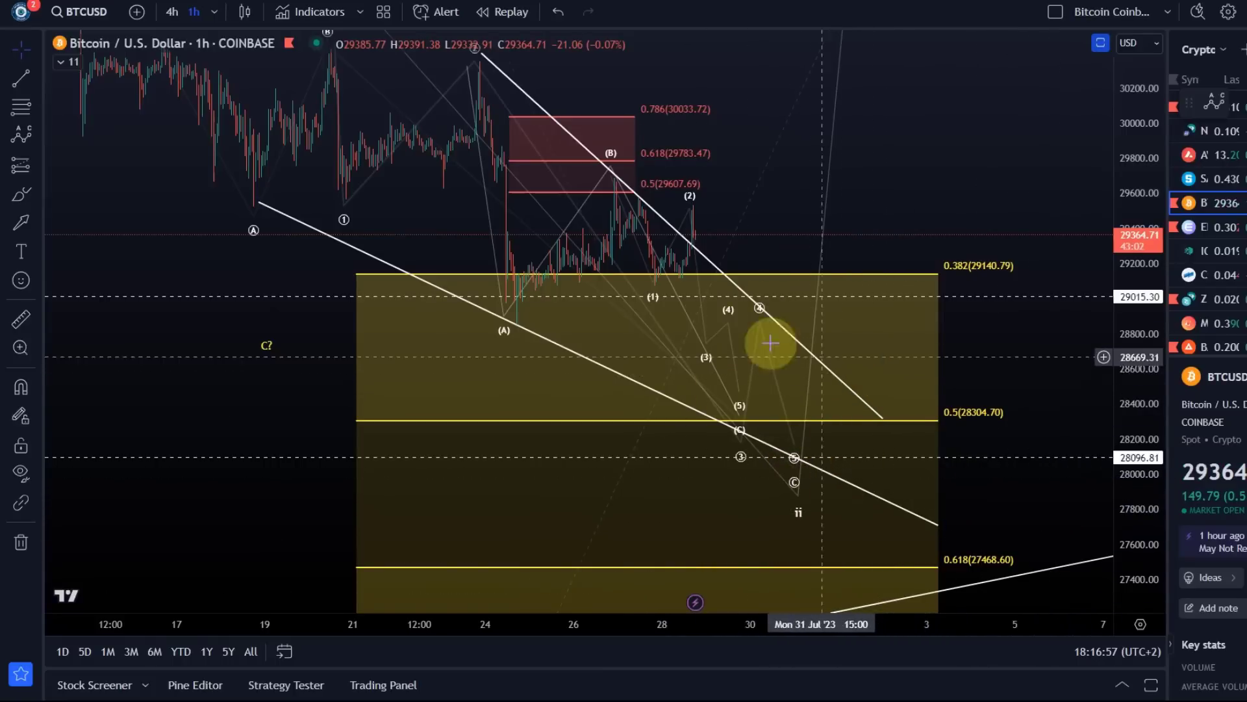
{"action": "scroll", "coordinate": [773, 344], "scroll_direction": "up", "scroll_amount": 3}
{"action": "left_click_drag", "start_coordinate": [649, 217], "coordinate": [743, 236]}
{"action": "scroll", "coordinate": [891, 240], "scroll_direction": "down", "scroll_amount": 3}
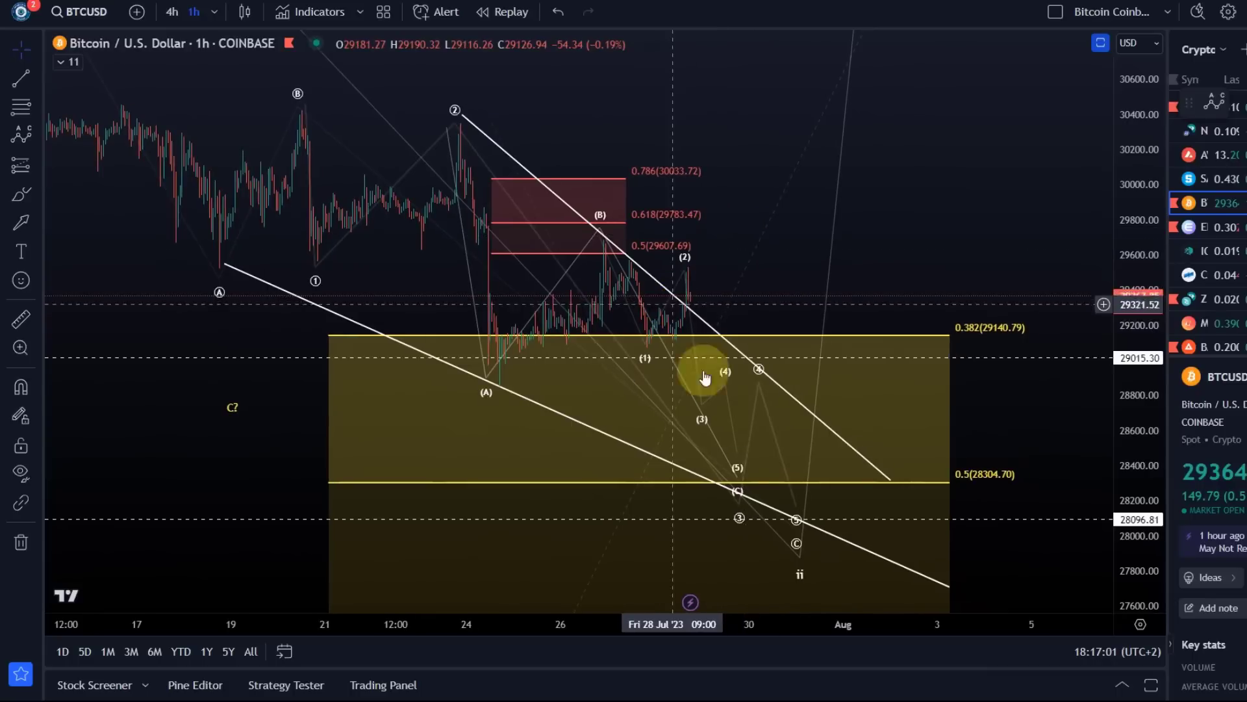
{"action": "left_click", "coordinate": [21, 199]}
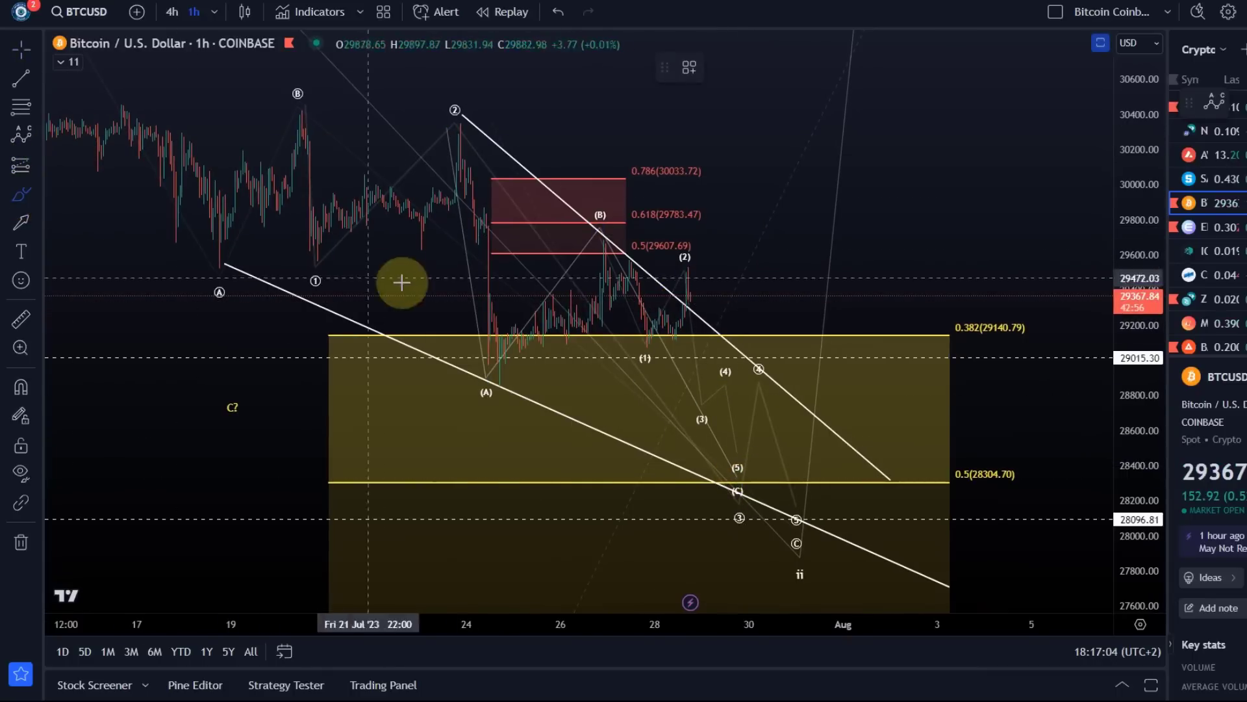
{"action": "left_click", "coordinate": [644, 357]}
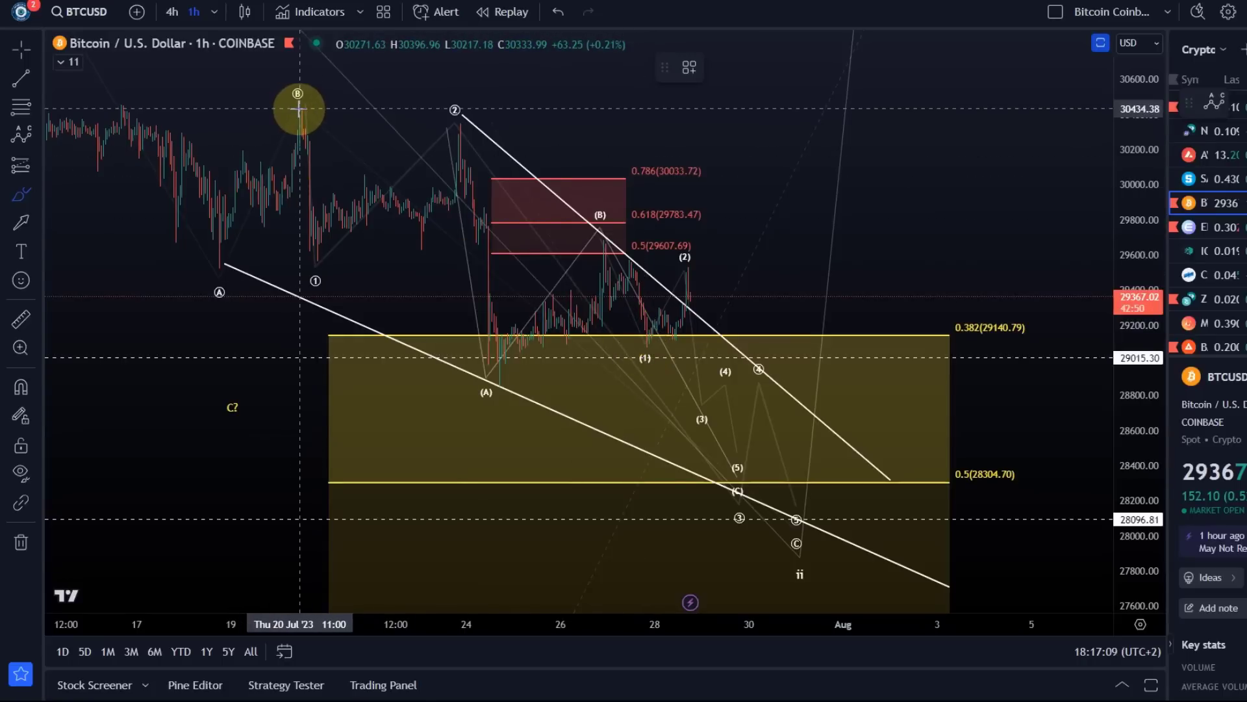
{"action": "mouse_move", "coordinate": [305, 156]}
{"action": "left_mouse_down"}
{"action": "mouse_move", "coordinate": [330, 267]}
{"action": "mouse_move", "coordinate": [418, 205]}
{"action": "mouse_move", "coordinate": [469, 127]}
{"action": "mouse_move", "coordinate": [656, 328]}
{"action": "mouse_move", "coordinate": [762, 517]}
{"action": "mouse_move", "coordinate": [769, 468]}
{"action": "left_mouse_up"}
{"action": "left_click_drag", "start_coordinate": [768, 380], "coordinate": [861, 545]}
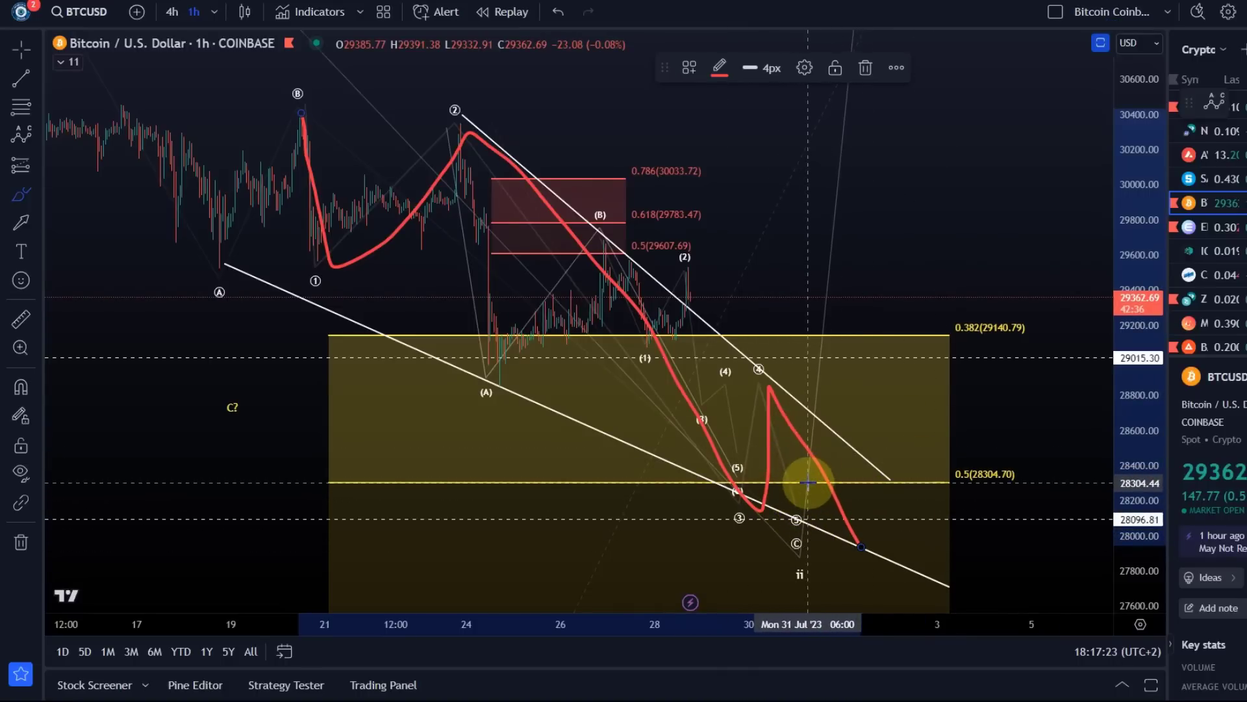
{"action": "left_click_drag", "start_coordinate": [1113, 421], "coordinate": [1063, 540]}
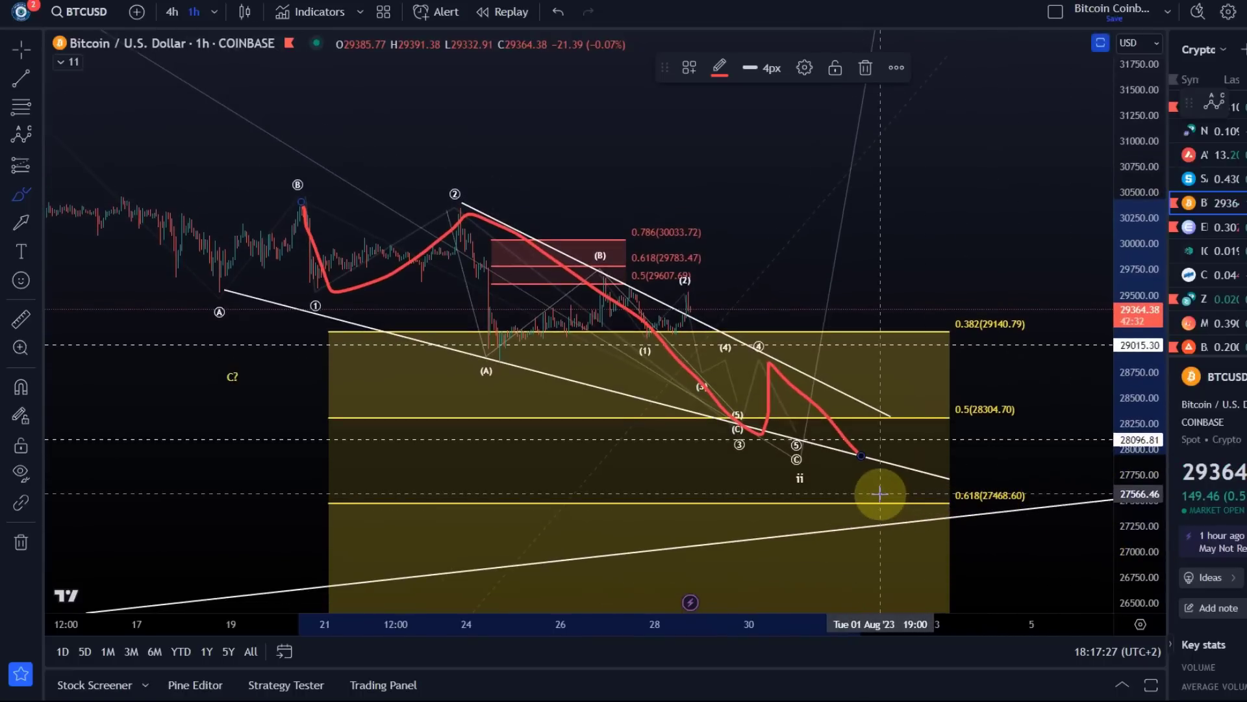
{"action": "left_click", "coordinate": [560, 13]}
{"action": "left_click", "coordinate": [559, 13]}
{"action": "left_click", "coordinate": [771, 335]}
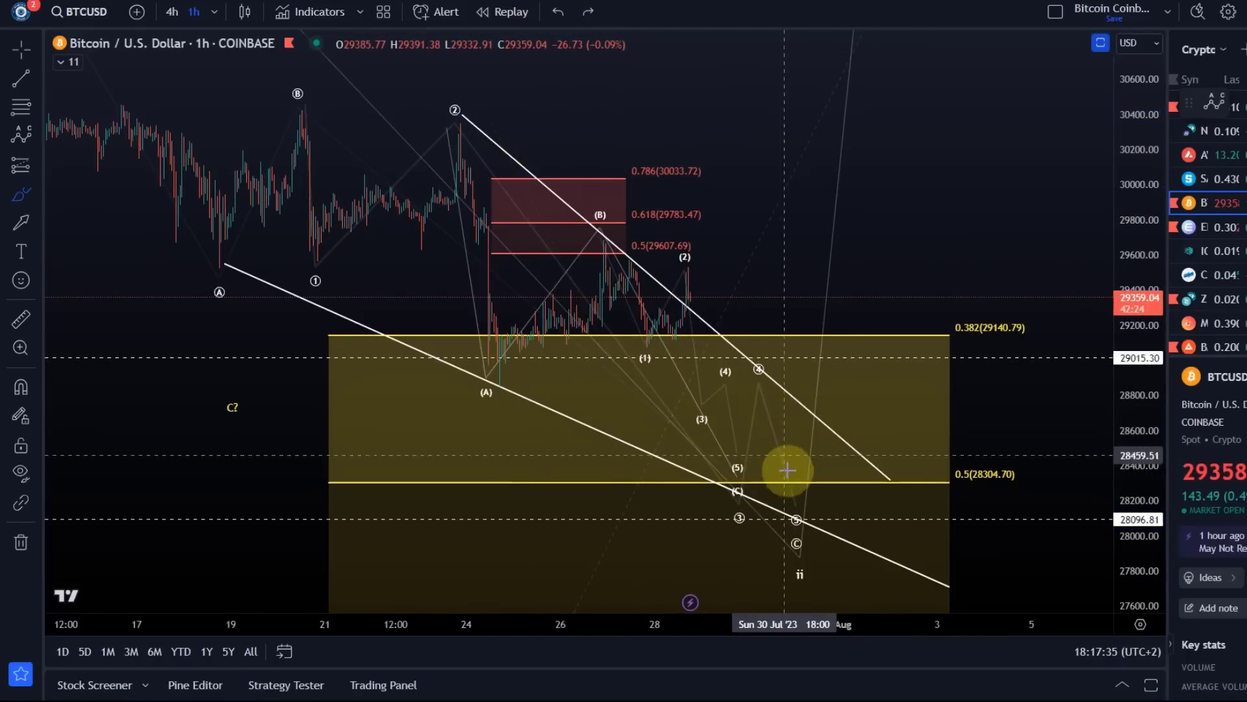
Brush a red stroke from the wave 2 peak down to (A), undoing the extra decline stroke
{"action": "left_click_drag", "start_coordinate": [822, 538], "coordinate": [928, 197]}
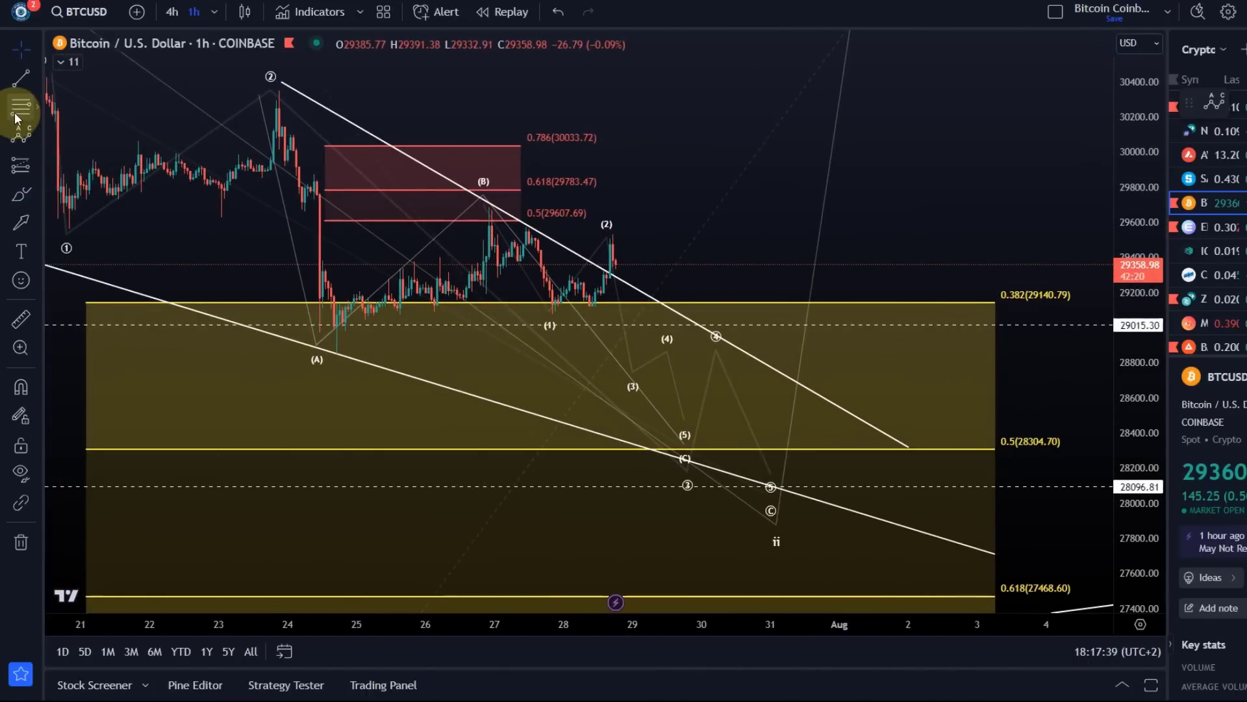
{"action": "left_click", "coordinate": [25, 206]}
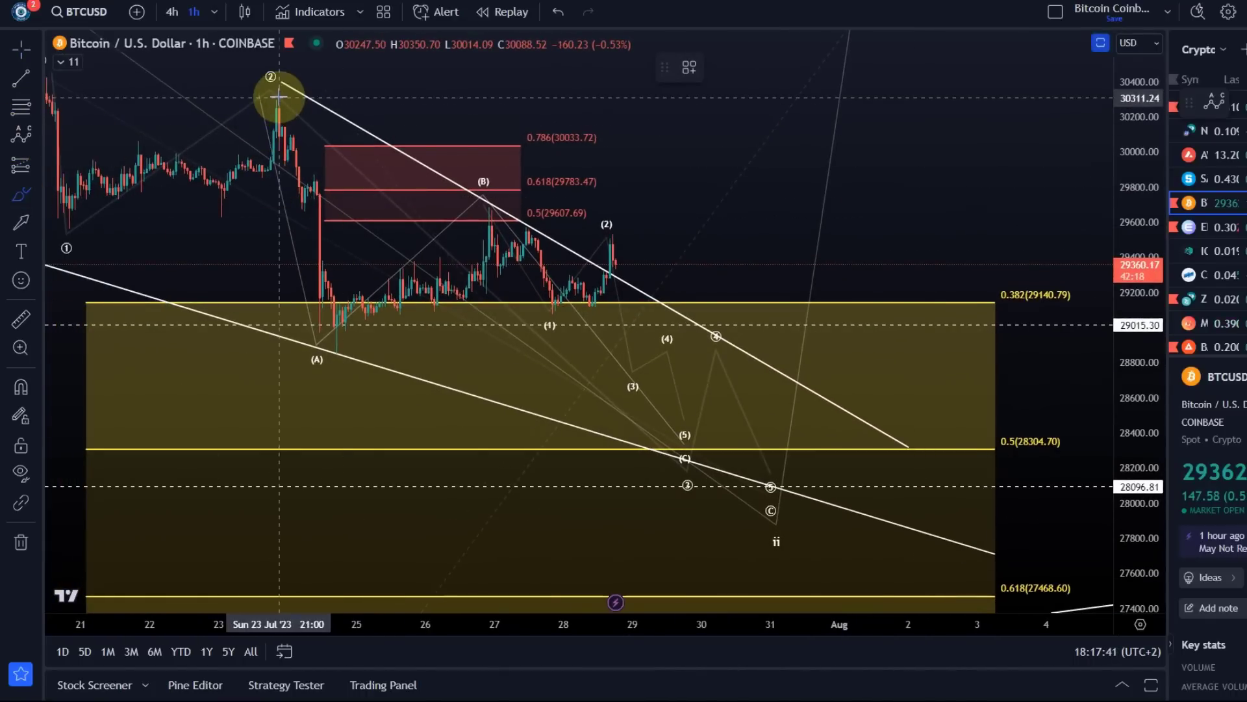
{"action": "mouse_move", "coordinate": [280, 101]}
{"action": "left_mouse_down"}
{"action": "mouse_move", "coordinate": [343, 358]}
{"action": "mouse_move", "coordinate": [353, 307]}
{"action": "mouse_move", "coordinate": [489, 195]}
{"action": "left_mouse_up"}
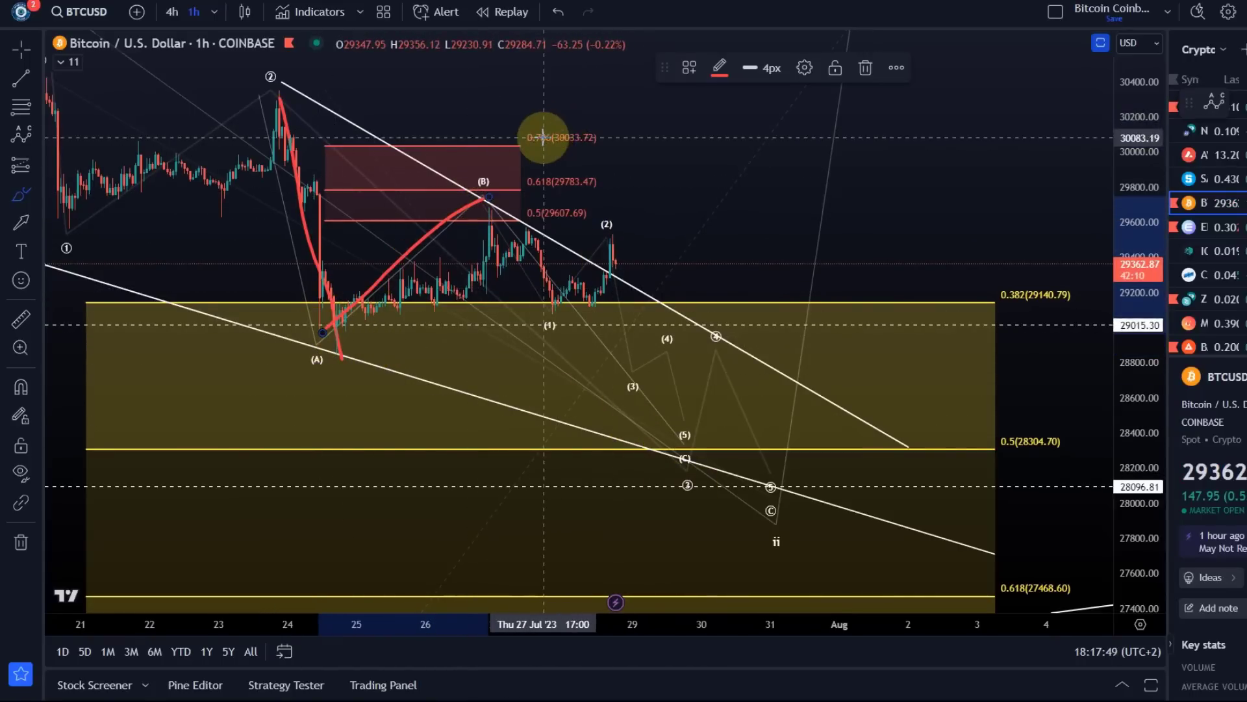
{"action": "scroll", "coordinate": [628, 220], "scroll_direction": "up", "scroll_amount": 1}
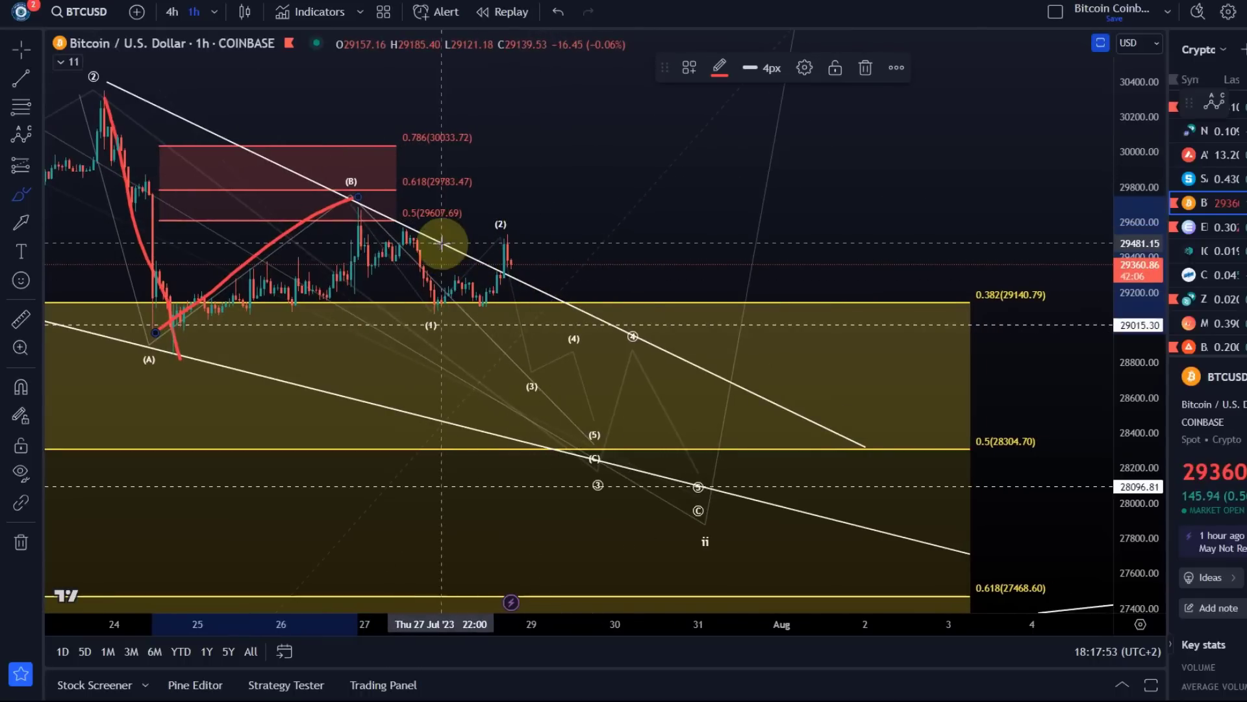
{"action": "left_click_drag", "start_coordinate": [351, 205], "coordinate": [574, 498]}
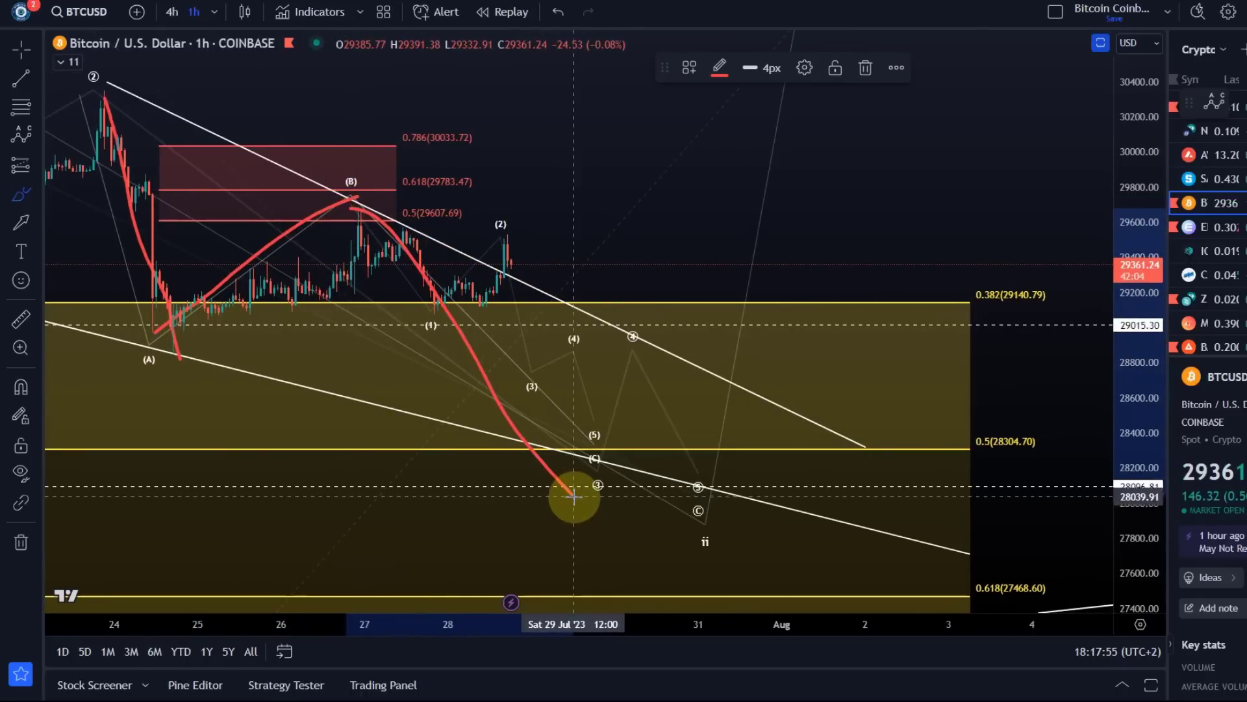
{"action": "left_click", "coordinate": [563, 18]}
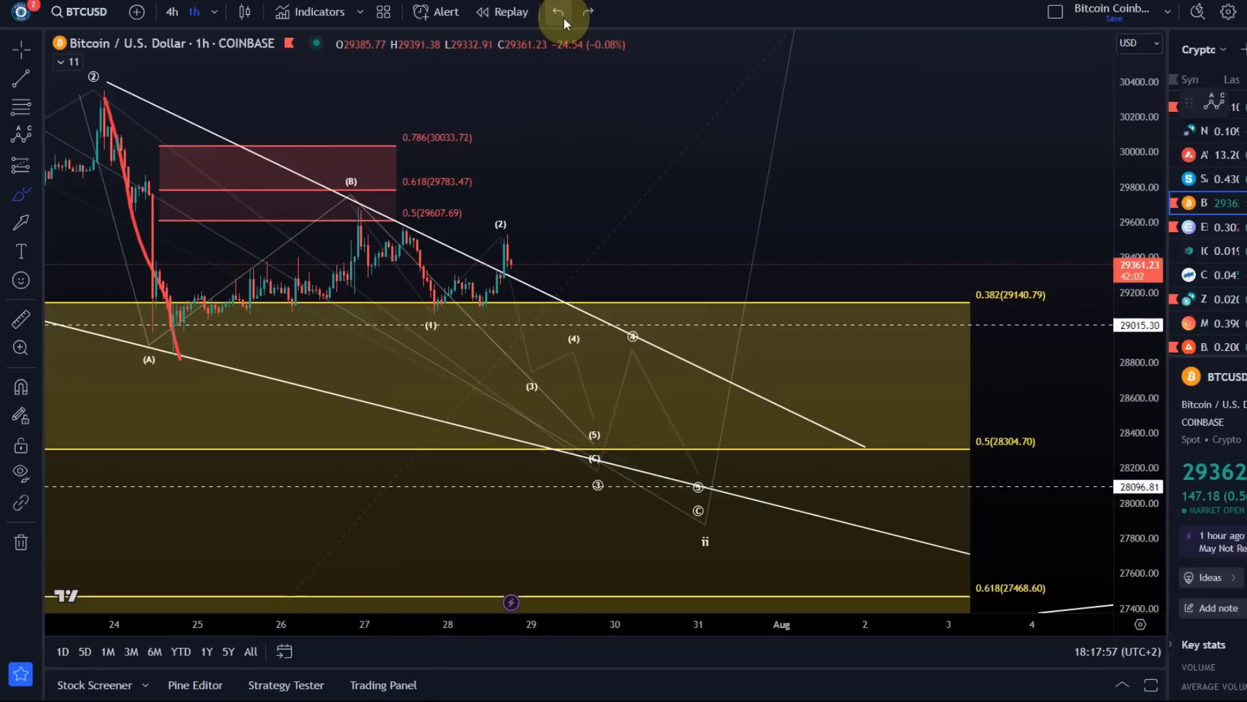
Sketch a red path from (B) down past (2), then undo every red brush stroke
{"action": "left_click", "coordinate": [558, 13]}
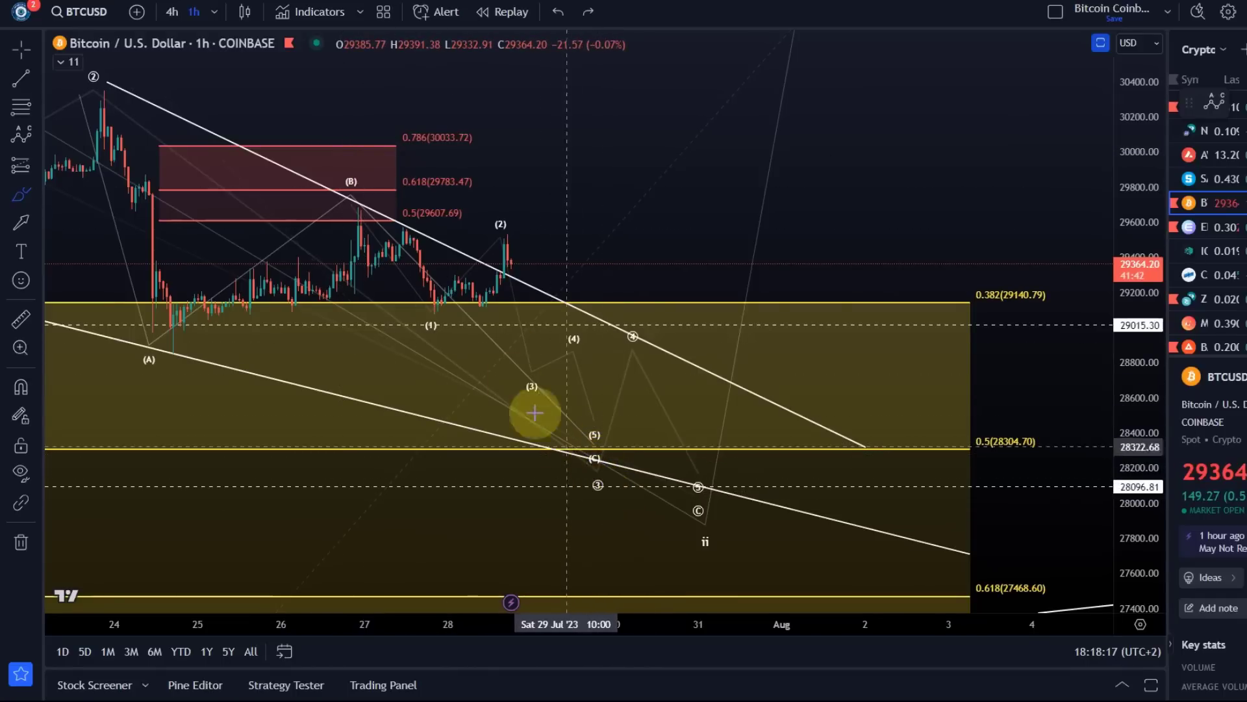
{"action": "mouse_move", "coordinate": [354, 199]}
{"action": "left_mouse_down"}
{"action": "mouse_move", "coordinate": [410, 259]}
{"action": "mouse_move", "coordinate": [434, 325]}
{"action": "mouse_move", "coordinate": [489, 288]}
{"action": "mouse_move", "coordinate": [505, 241]}
{"action": "left_mouse_up"}
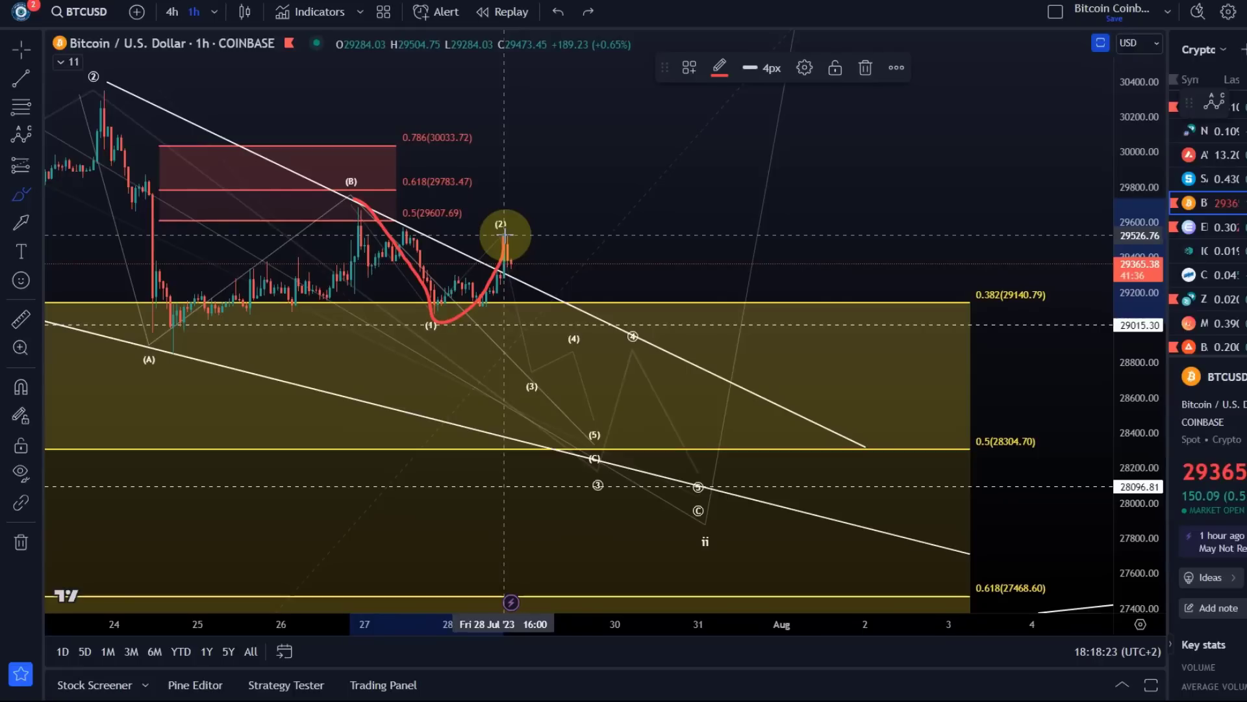
{"action": "mouse_move", "coordinate": [504, 233]}
{"action": "left_mouse_down"}
{"action": "mouse_move", "coordinate": [523, 383]}
{"action": "mouse_move", "coordinate": [569, 362]}
{"action": "mouse_move", "coordinate": [599, 449]}
{"action": "mouse_move", "coordinate": [565, 485]}
{"action": "mouse_move", "coordinate": [635, 451]}
{"action": "mouse_move", "coordinate": [596, 448]}
{"action": "mouse_move", "coordinate": [650, 339]}
{"action": "mouse_move", "coordinate": [705, 465]}
{"action": "mouse_move", "coordinate": [731, 465]}
{"action": "mouse_move", "coordinate": [712, 521]}
{"action": "left_mouse_up"}
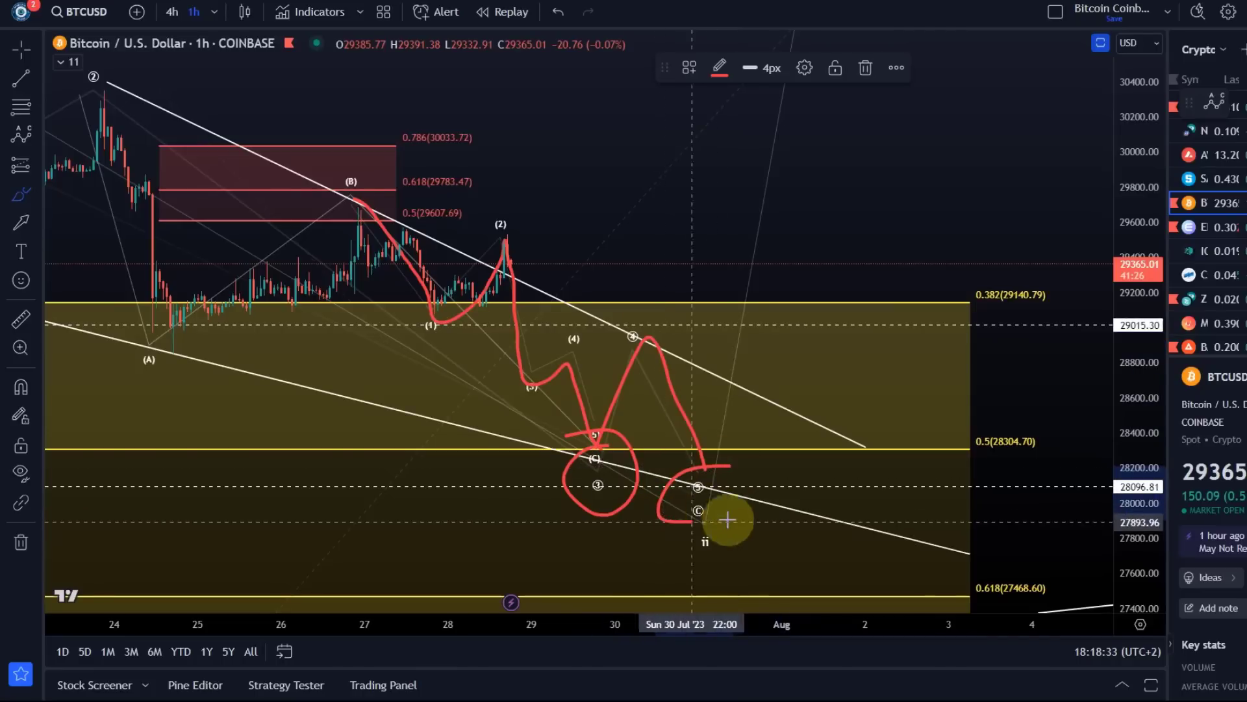
{"action": "left_click", "coordinate": [553, 18]}
{"action": "left_click", "coordinate": [554, 18]}
{"action": "left_click", "coordinate": [554, 18]}
{"action": "left_click", "coordinate": [557, 18]}
{"action": "left_click_drag", "start_coordinate": [494, 120], "coordinate": [709, 151]}
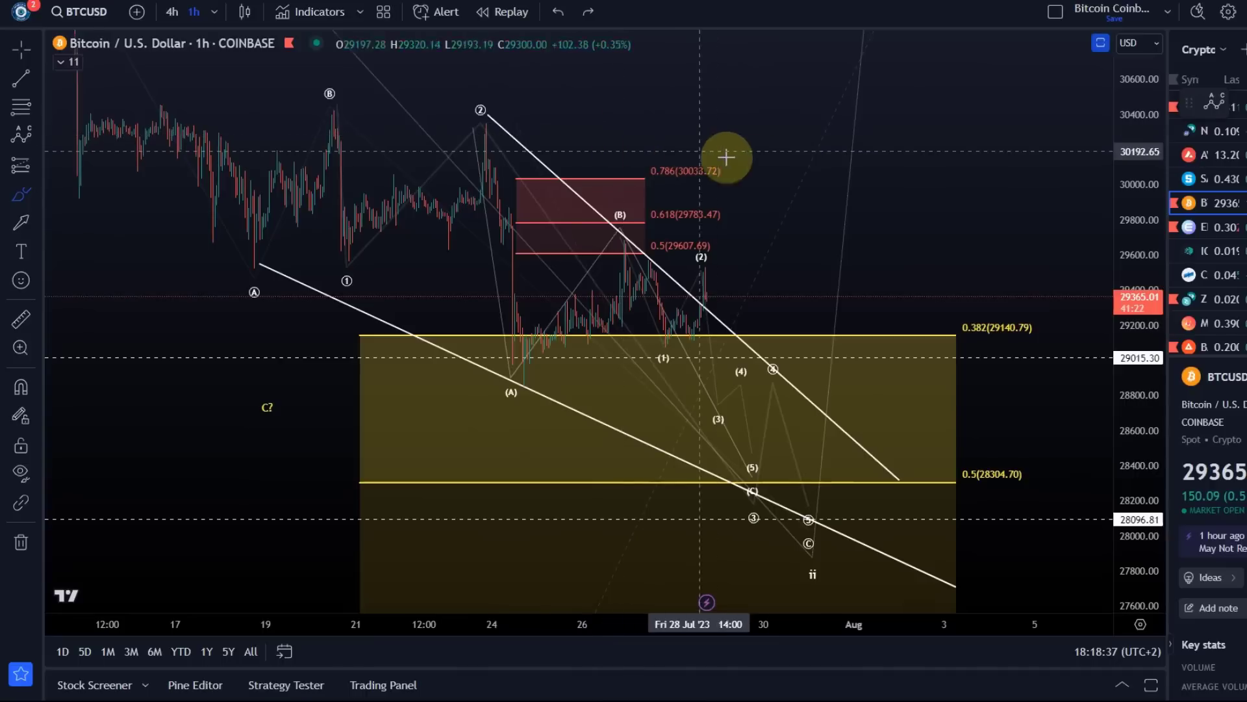
Zoom out to the mid-July B? high and (Y) zone 29740.19–28550.15 beside the wave ii projection
{"action": "left_click_drag", "start_coordinate": [1117, 168], "coordinate": [1189, 494]}
{"action": "scroll", "coordinate": [1039, 390], "scroll_direction": "down", "scroll_amount": 5}
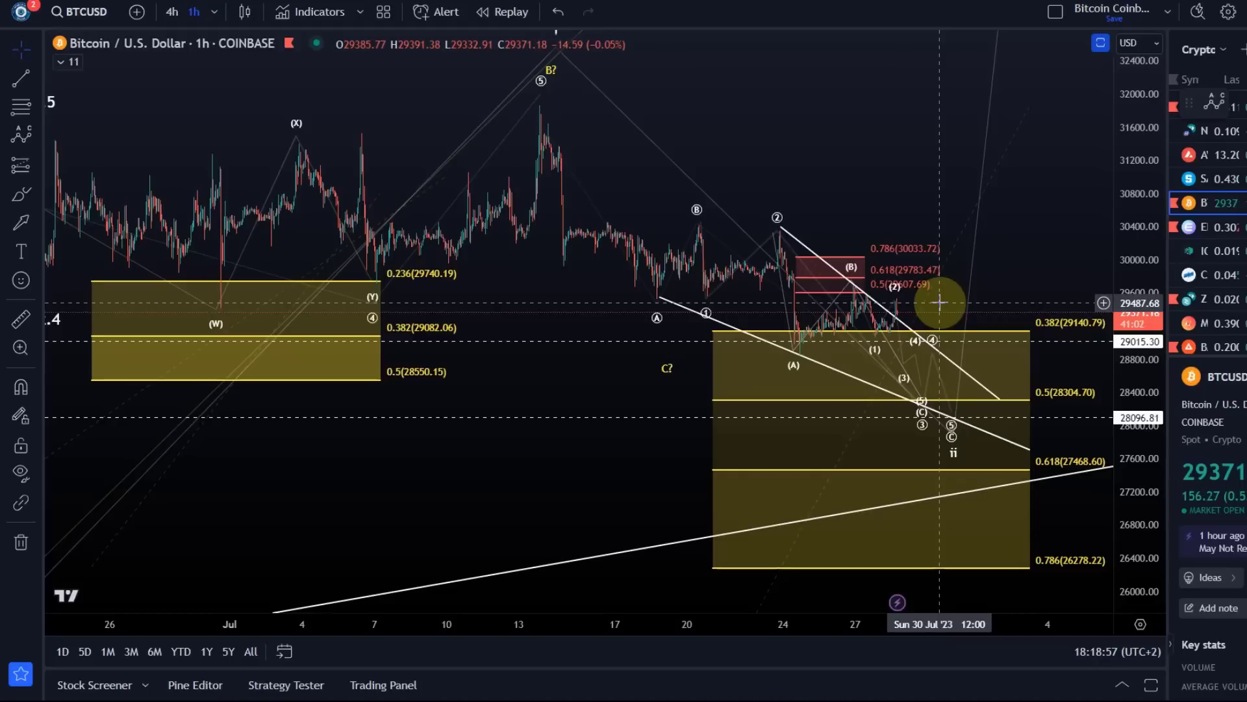
{"action": "scroll", "coordinate": [940, 302], "scroll_direction": "up", "scroll_amount": 5}
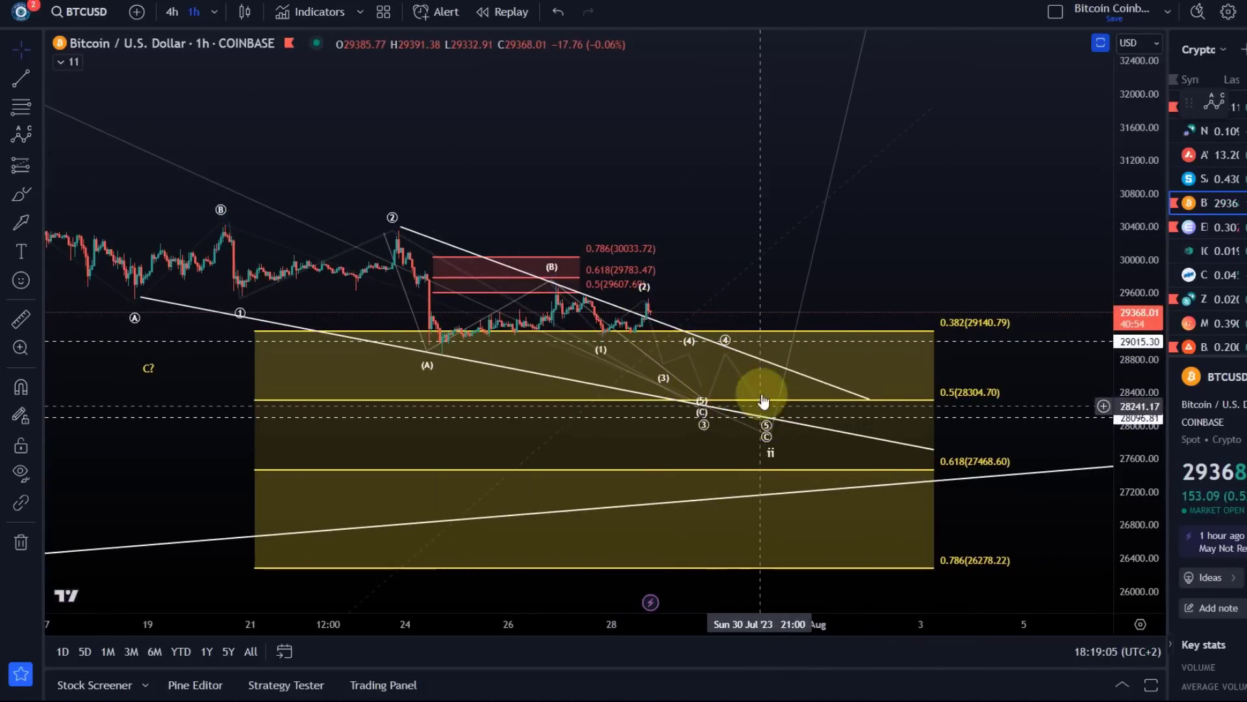
{"action": "left_click", "coordinate": [721, 369]}
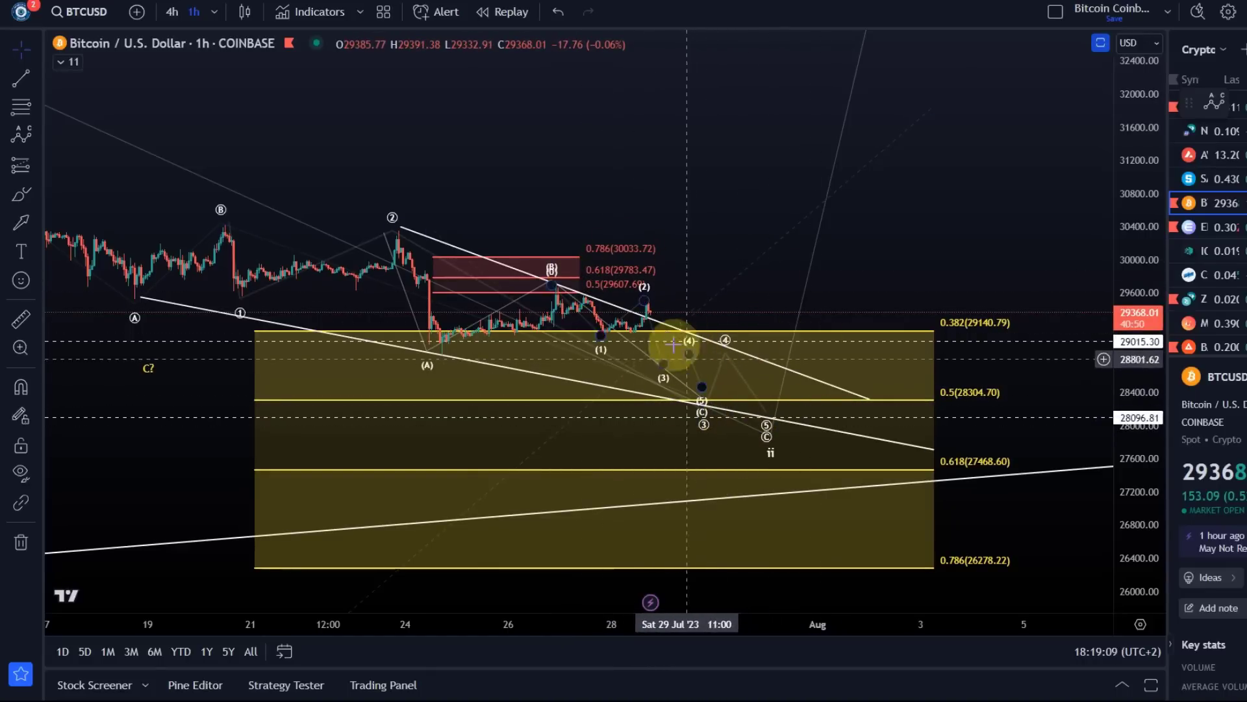
{"action": "left_click", "coordinate": [724, 128]}
{"action": "scroll", "coordinate": [584, 228], "scroll_direction": "down", "scroll_amount": 3}
{"action": "left_click_drag", "start_coordinate": [584, 228], "coordinate": [563, 148]}
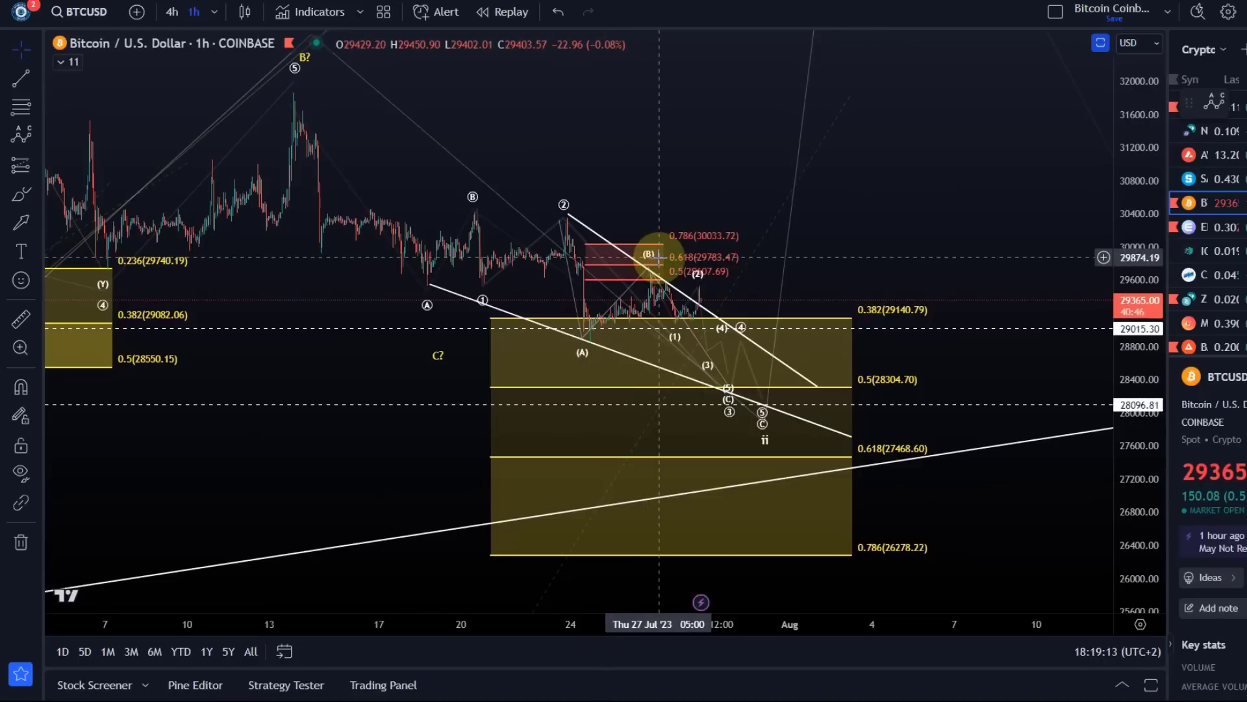